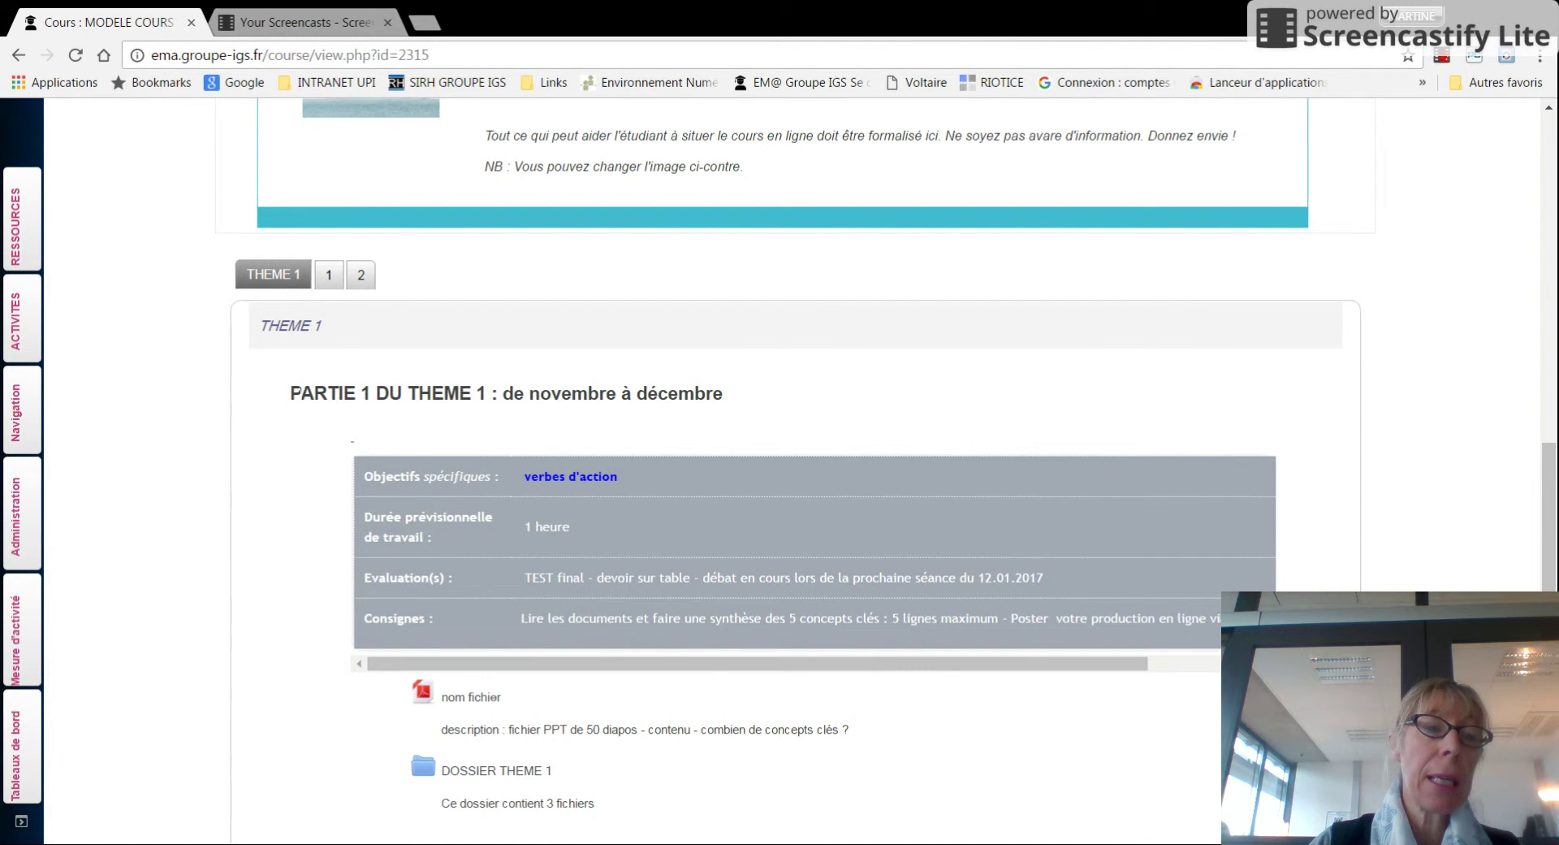
# Turn on editing mode for the MODELE COURS 2017 course page
pyautogui.moveTo(290, 393); pyautogui.dragTo(724, 396)
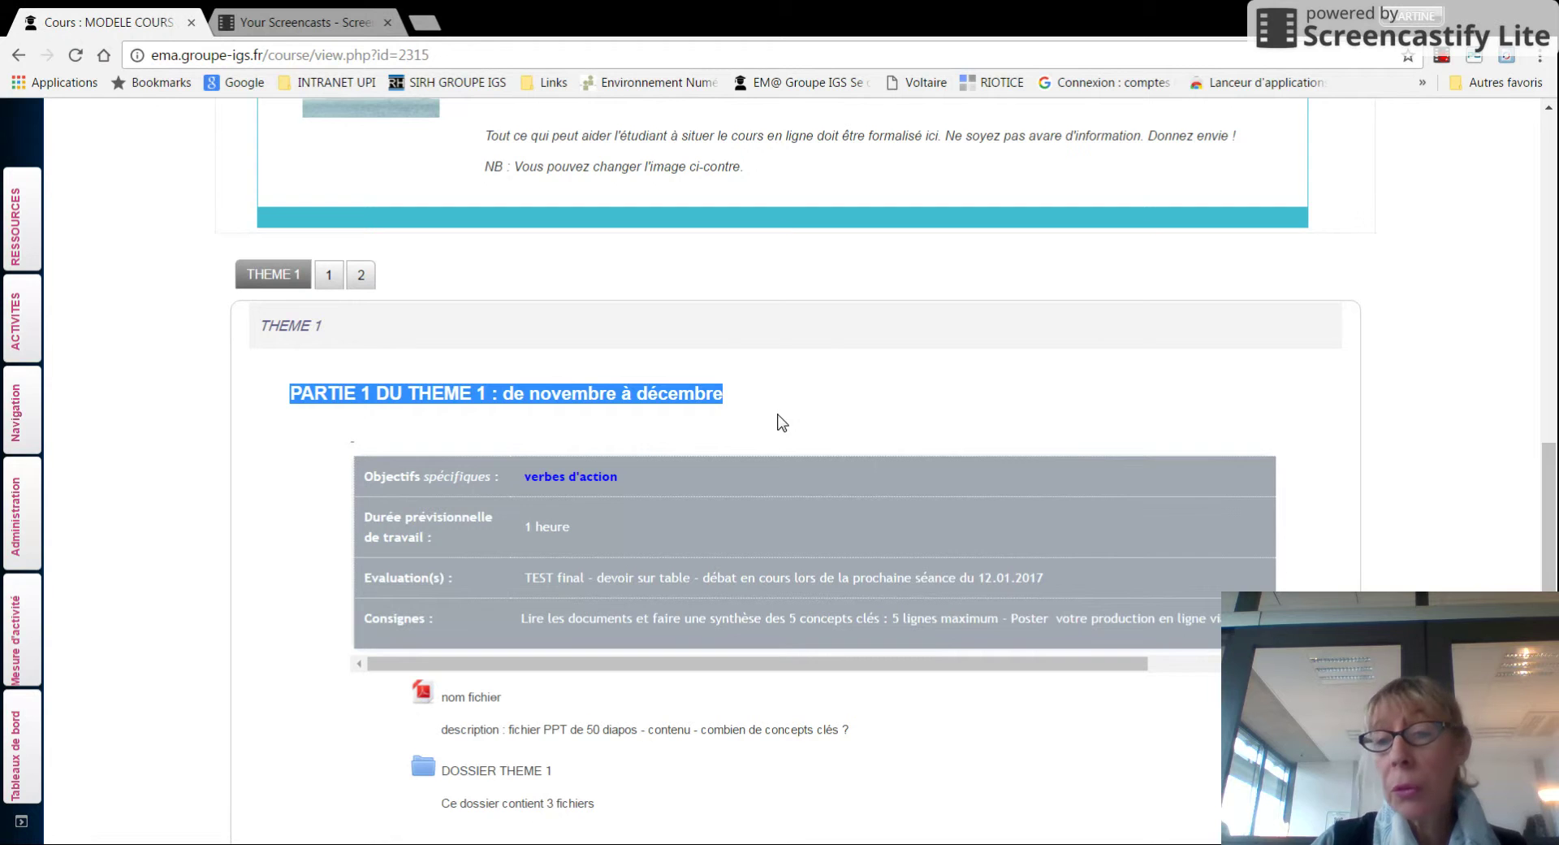
pyautogui.scroll(-3, 766, 453)
pyautogui.scroll(10, 772, 470)
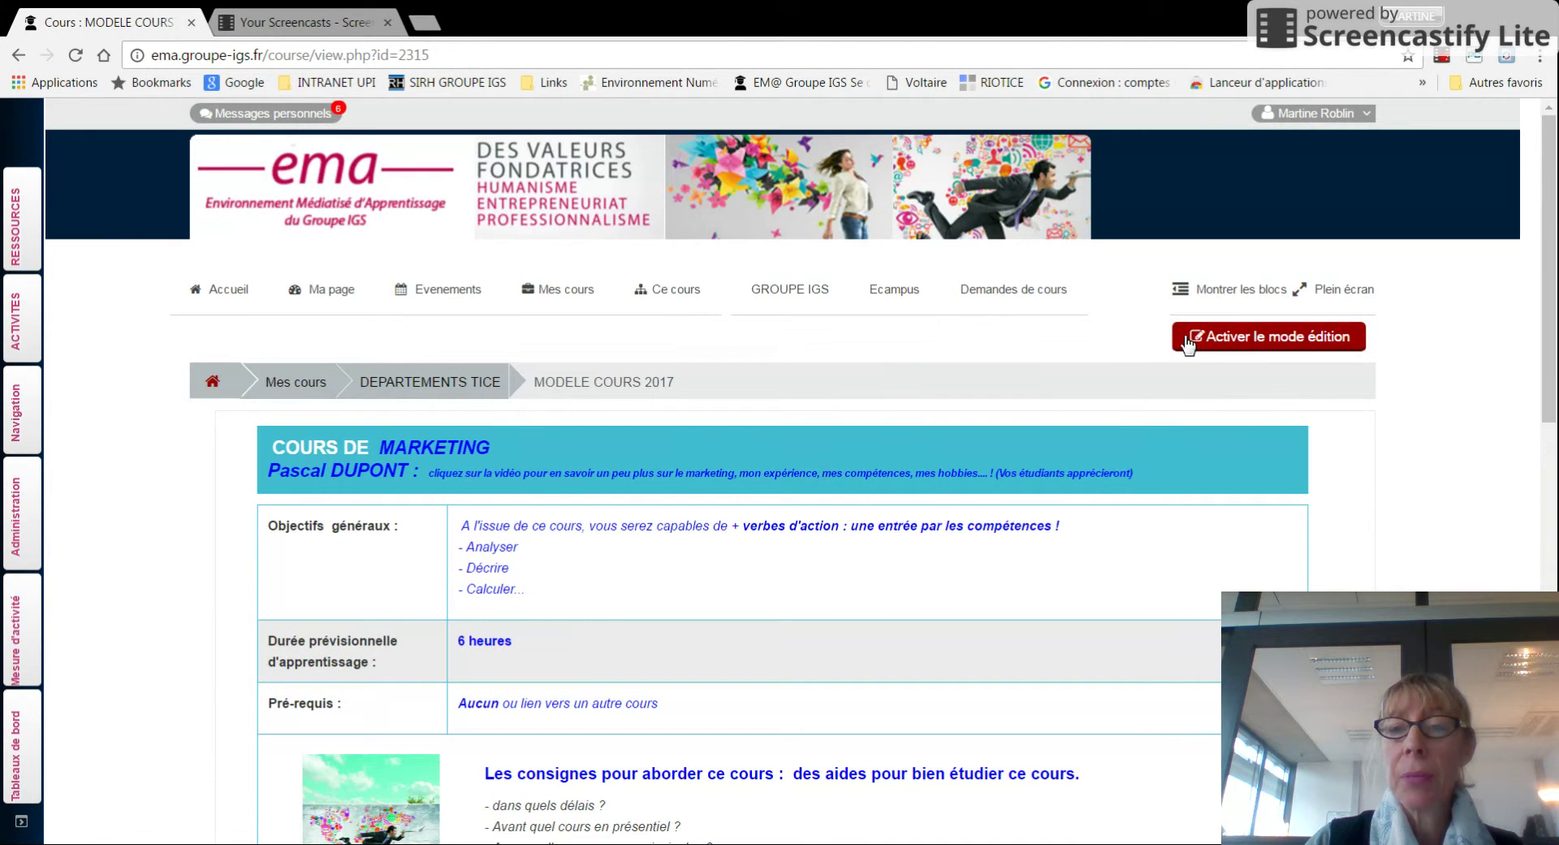
pyautogui.click(1244, 354)
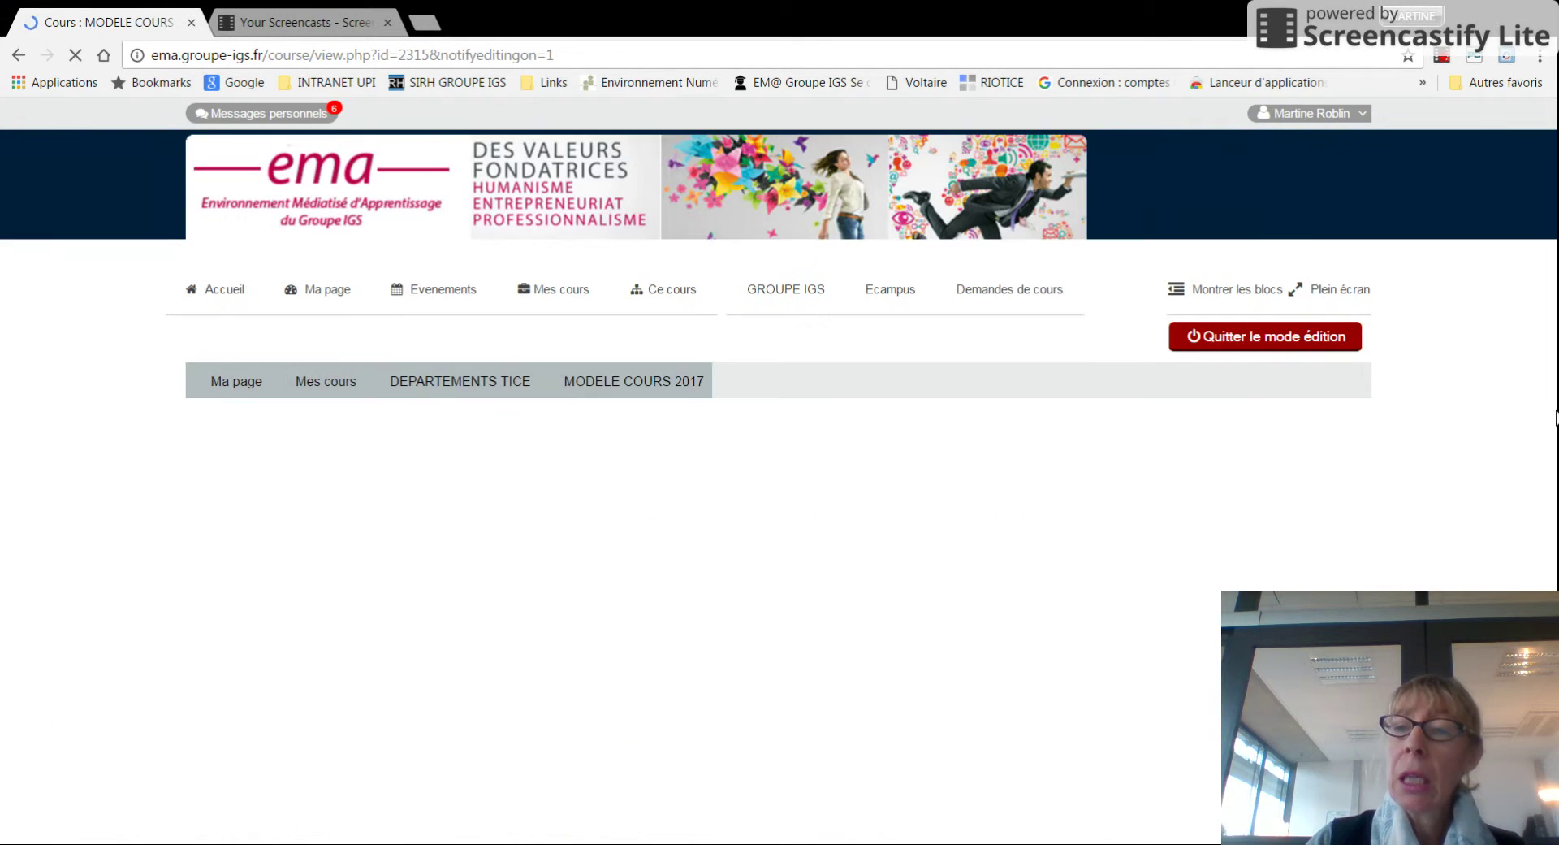
# Add an Étiquette resource to the course's introductory section, above THEME 1
pyautogui.scroll(-7, 1548, 336)
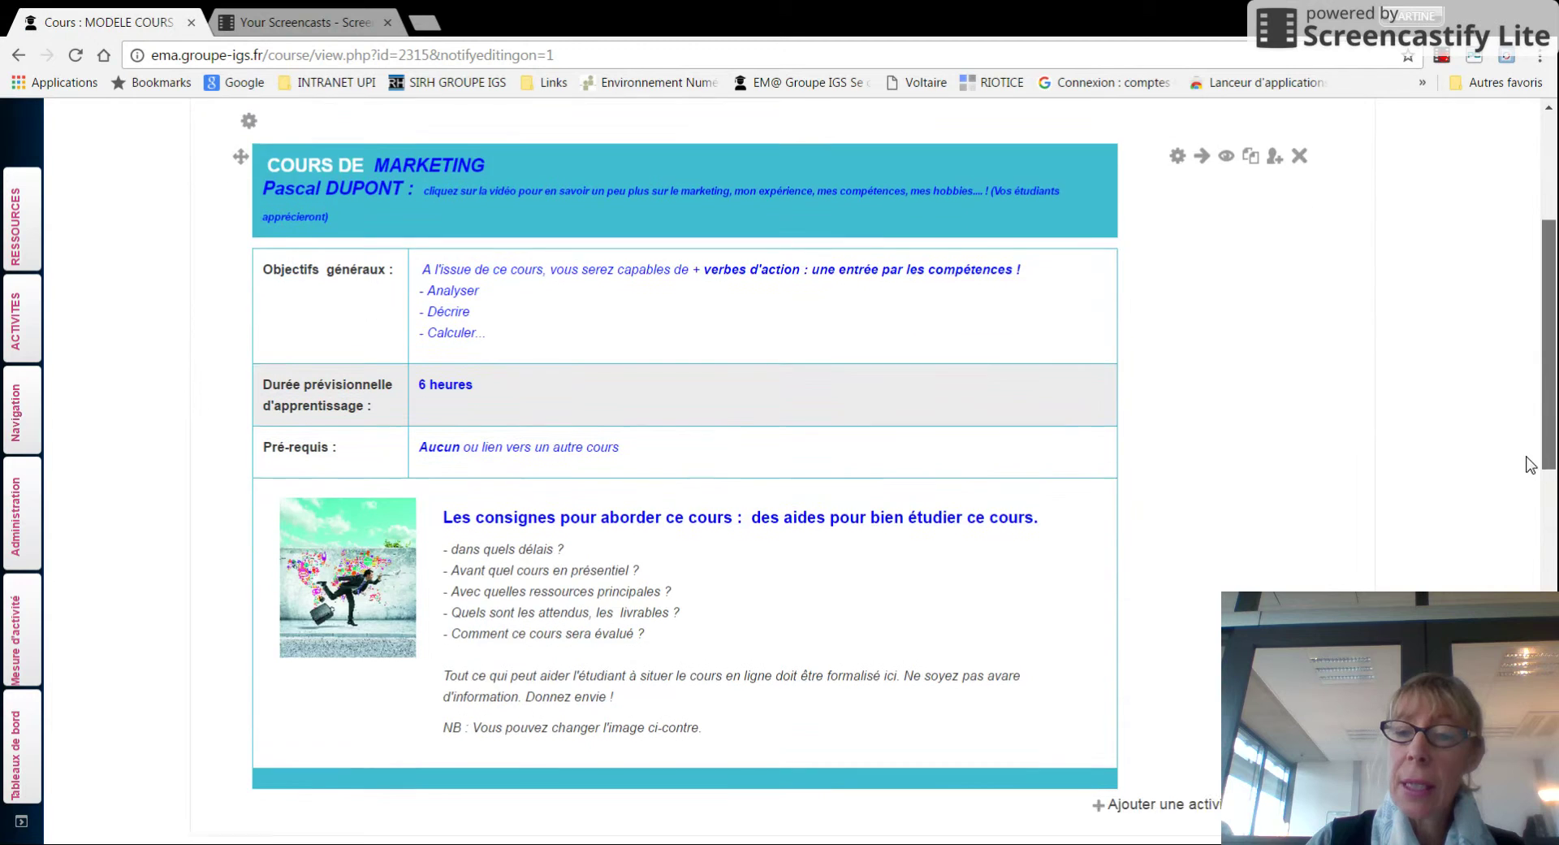
pyautogui.click(1209, 569)
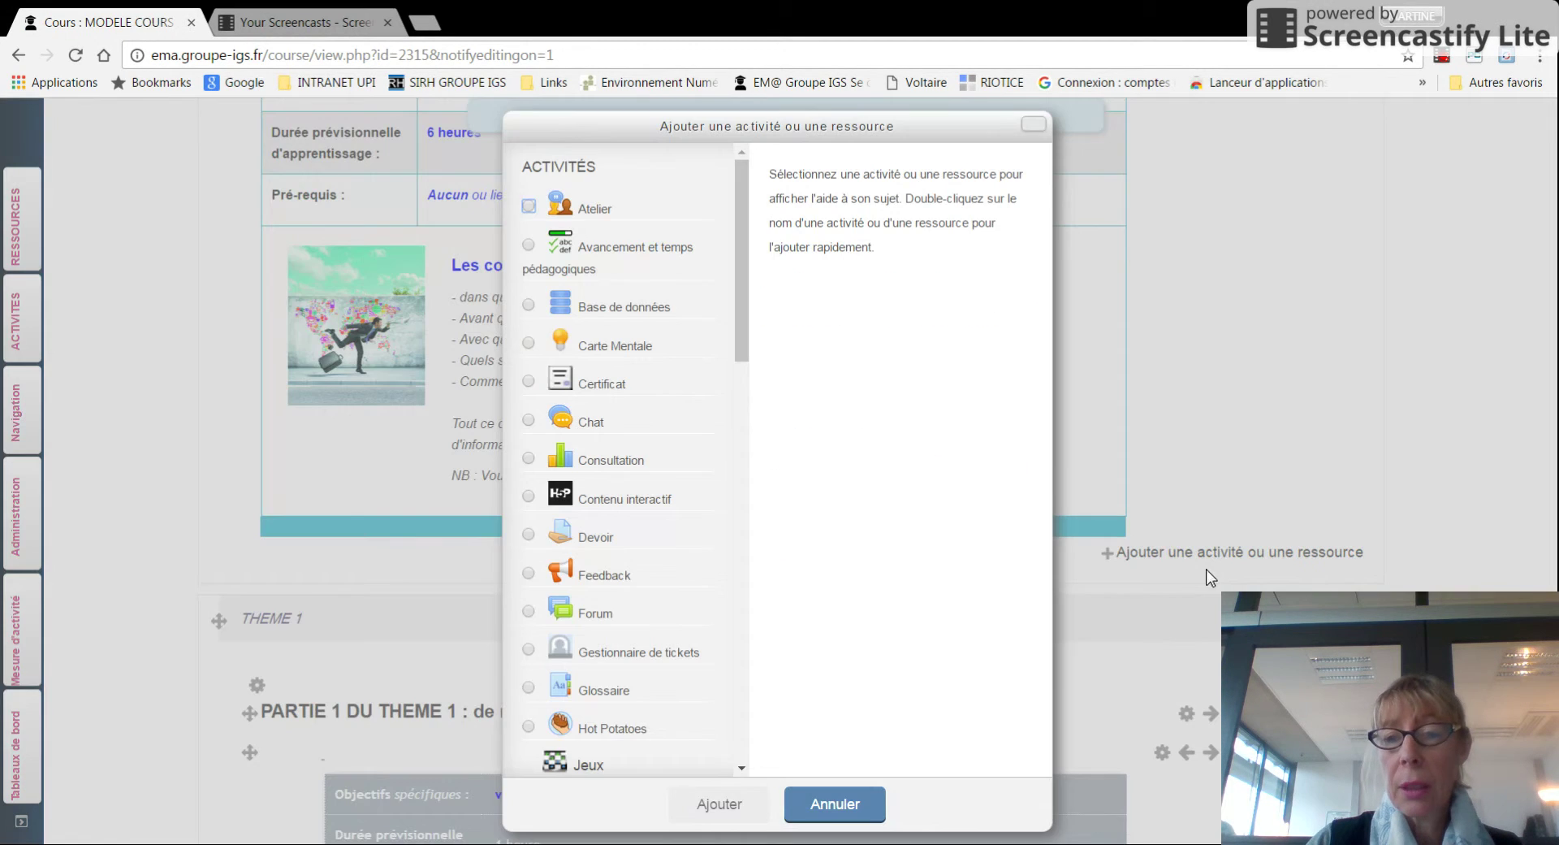
pyautogui.scroll(-15, 705, 512)
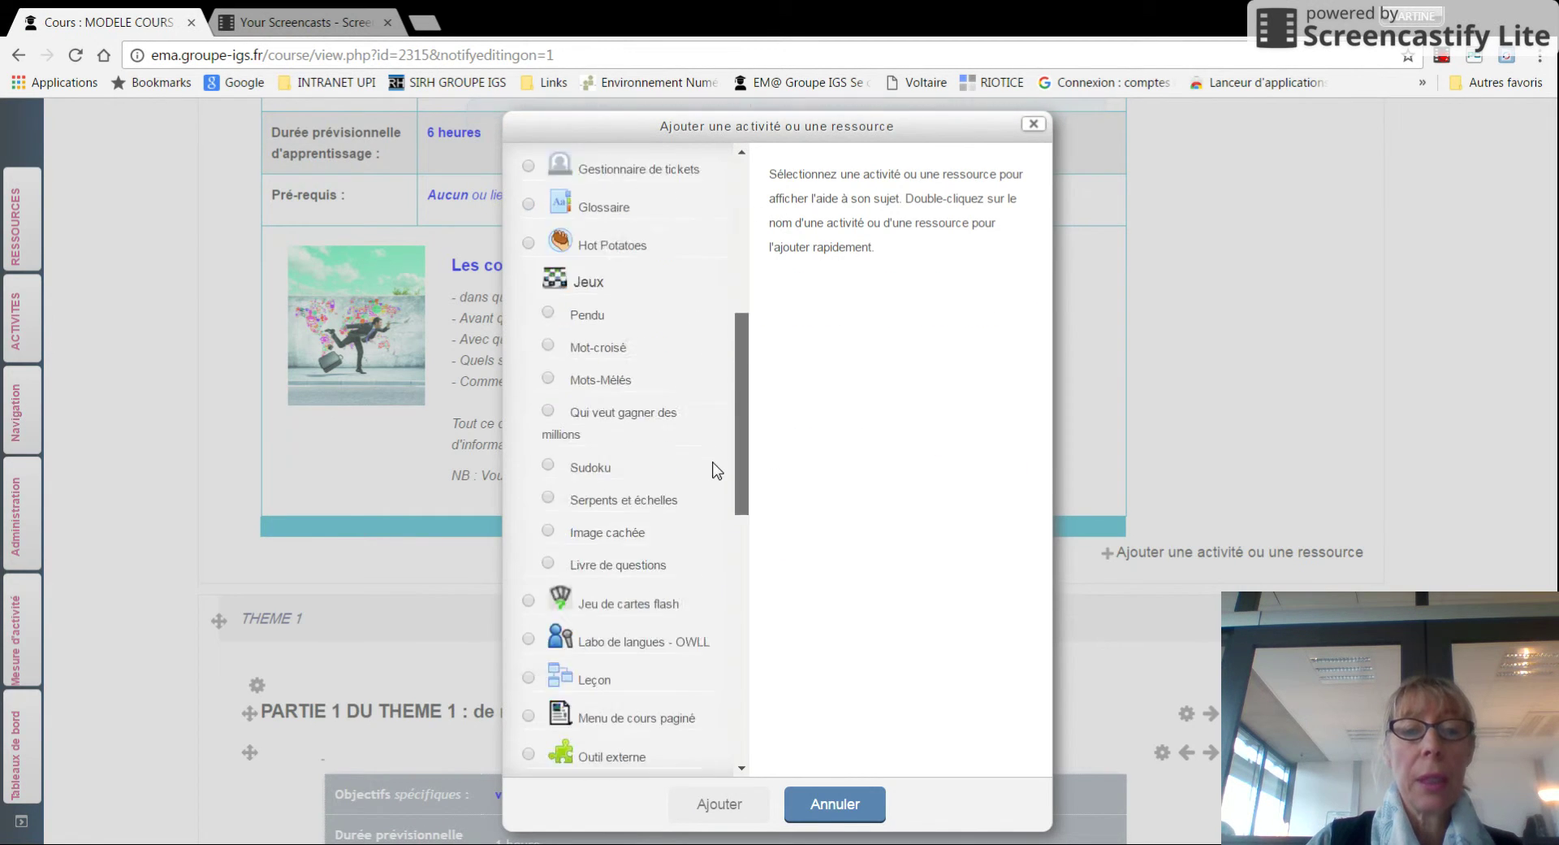
pyautogui.scroll(-1, 700, 601)
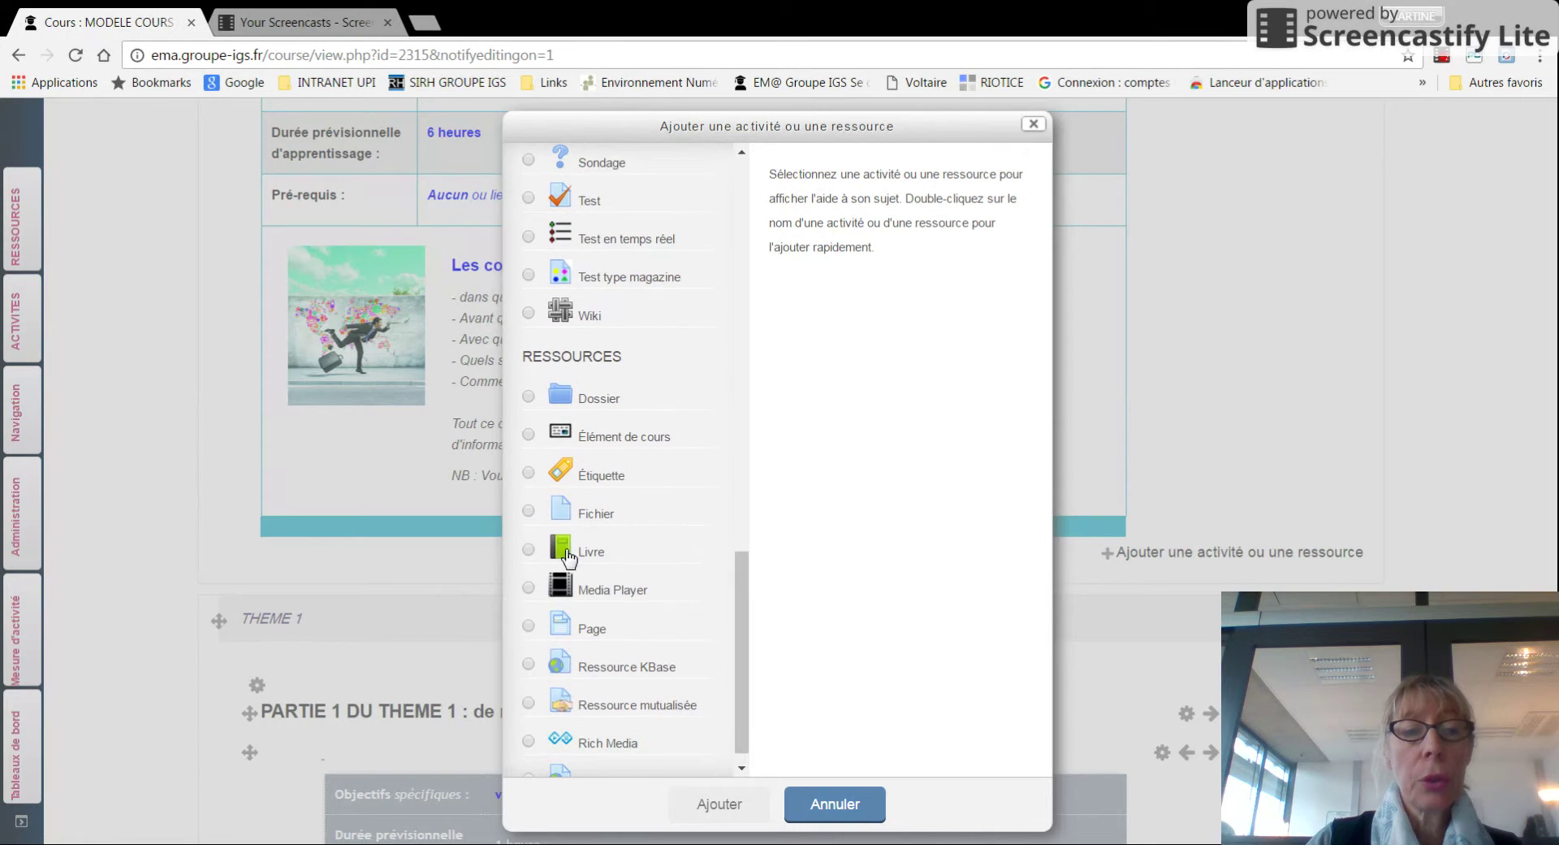
pyautogui.click(529, 474)
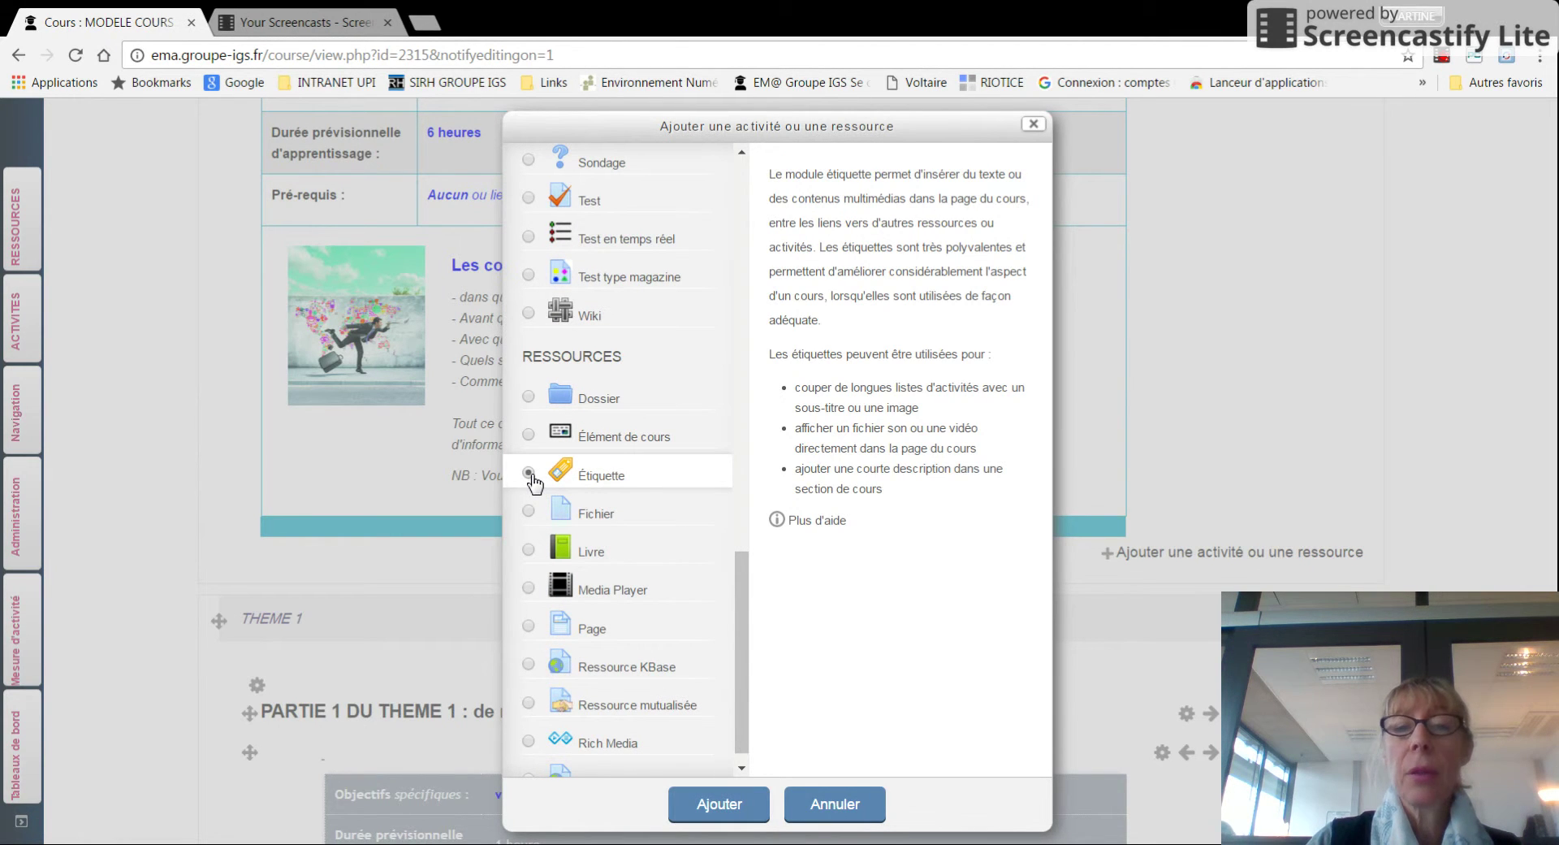
pyautogui.click(741, 812)
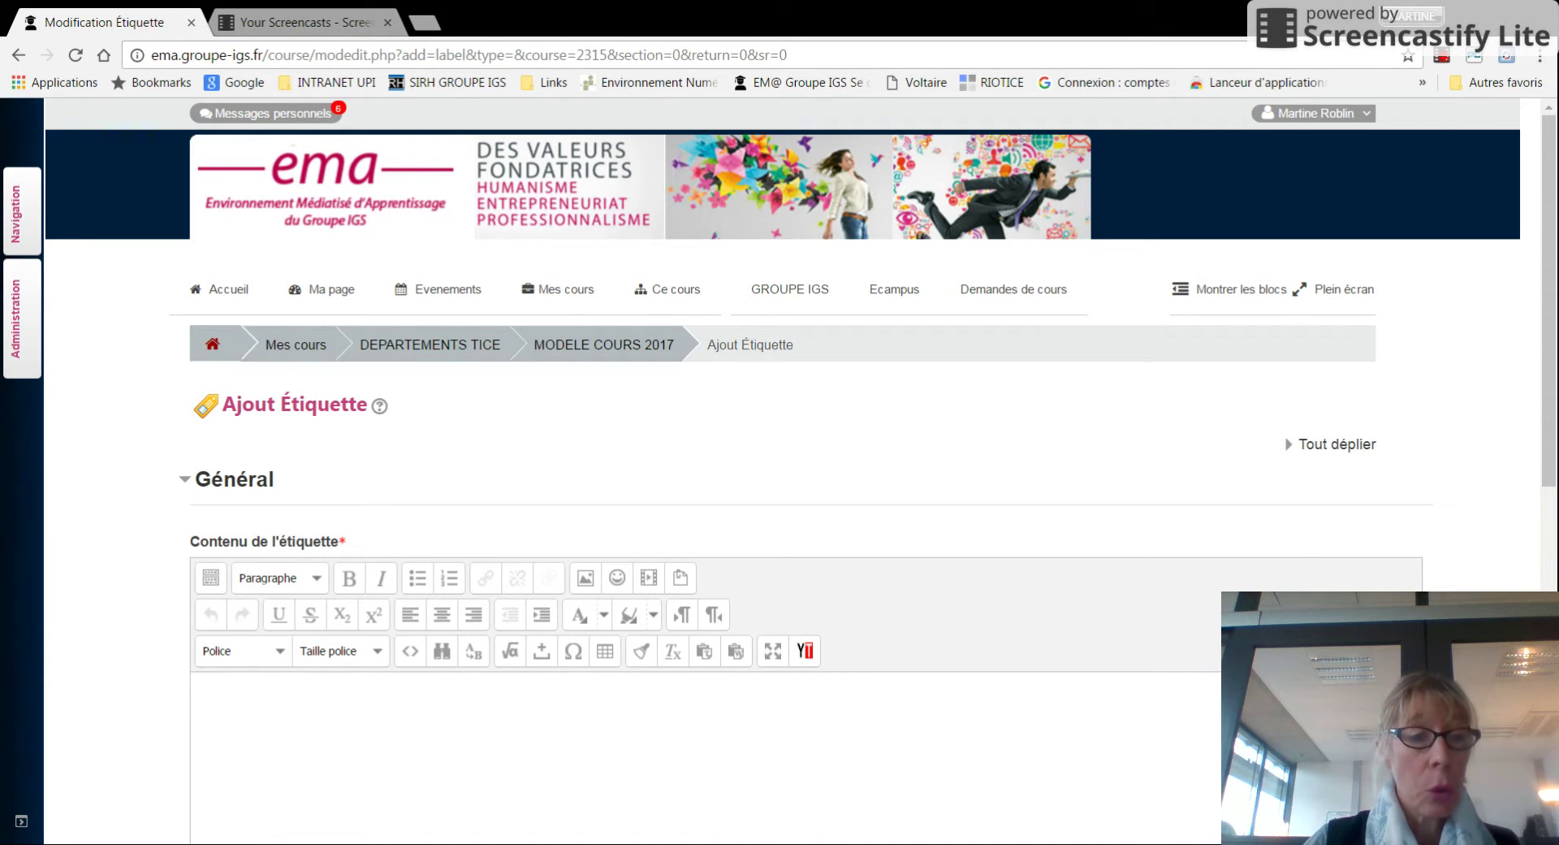
pyautogui.scroll(-5, 303, 715)
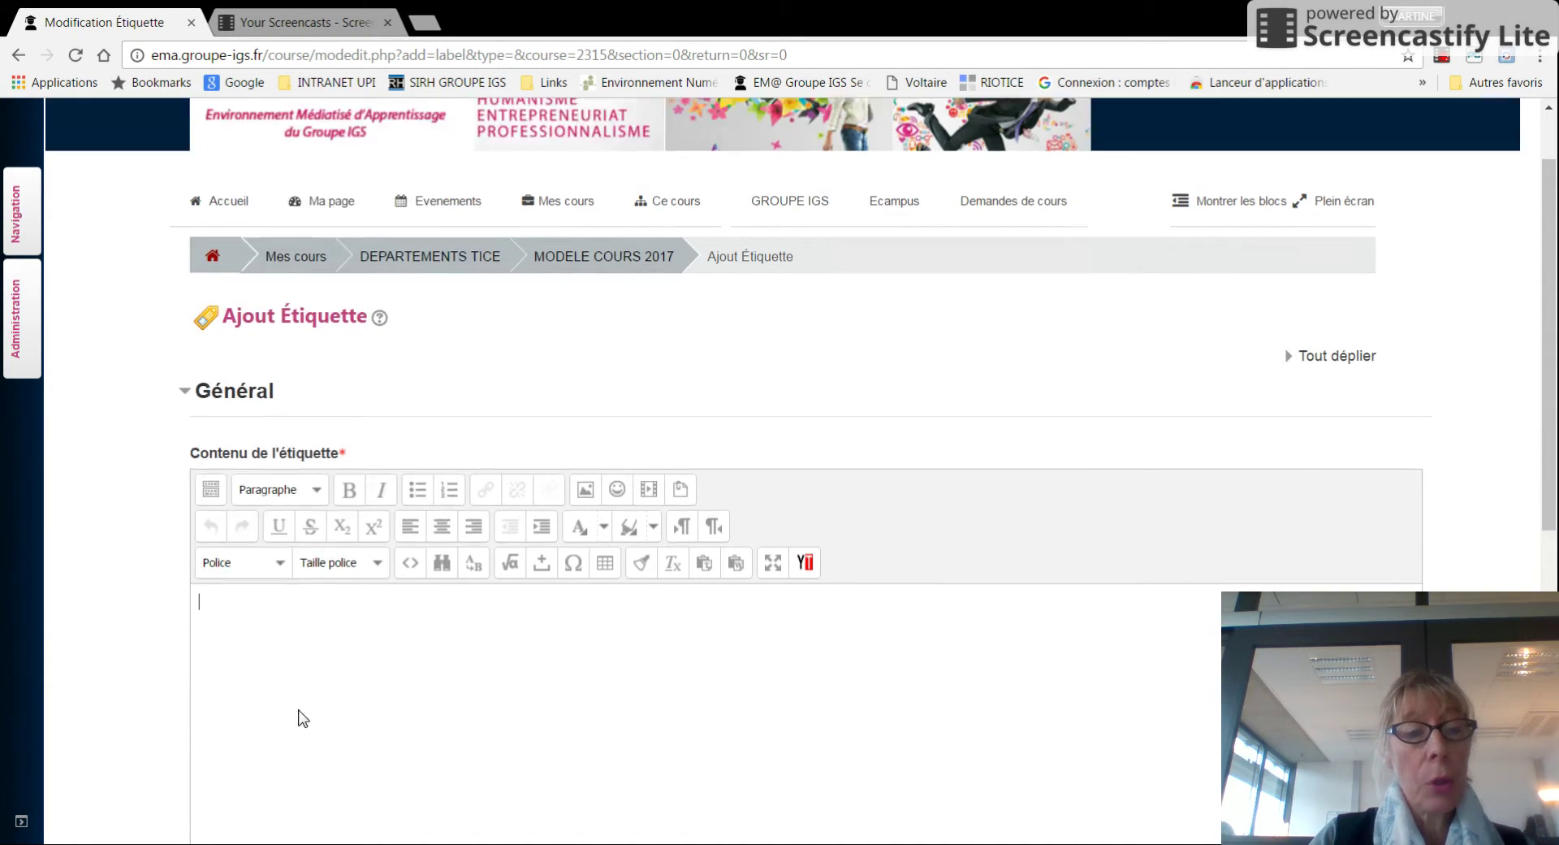
pyautogui.write('partie')
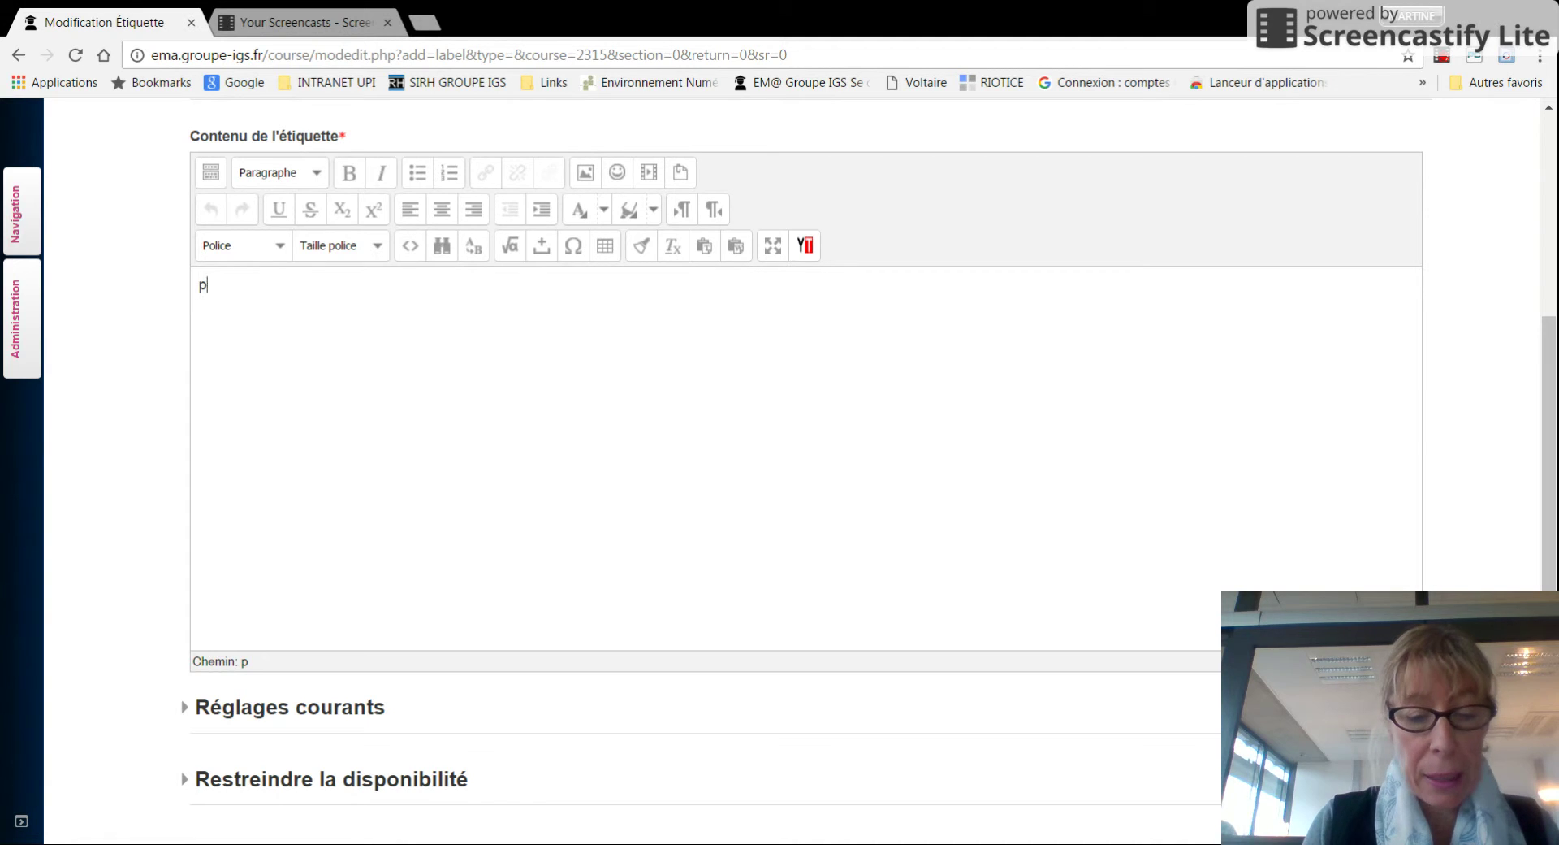
pyautogui.press('BackSpace')
pyautogui.press('BackSpace')
pyautogui.press('BackSpace')
pyautogui.press('BackSpace')
pyautogui.press('BackSpace')
pyautogui.press('BackSpace')
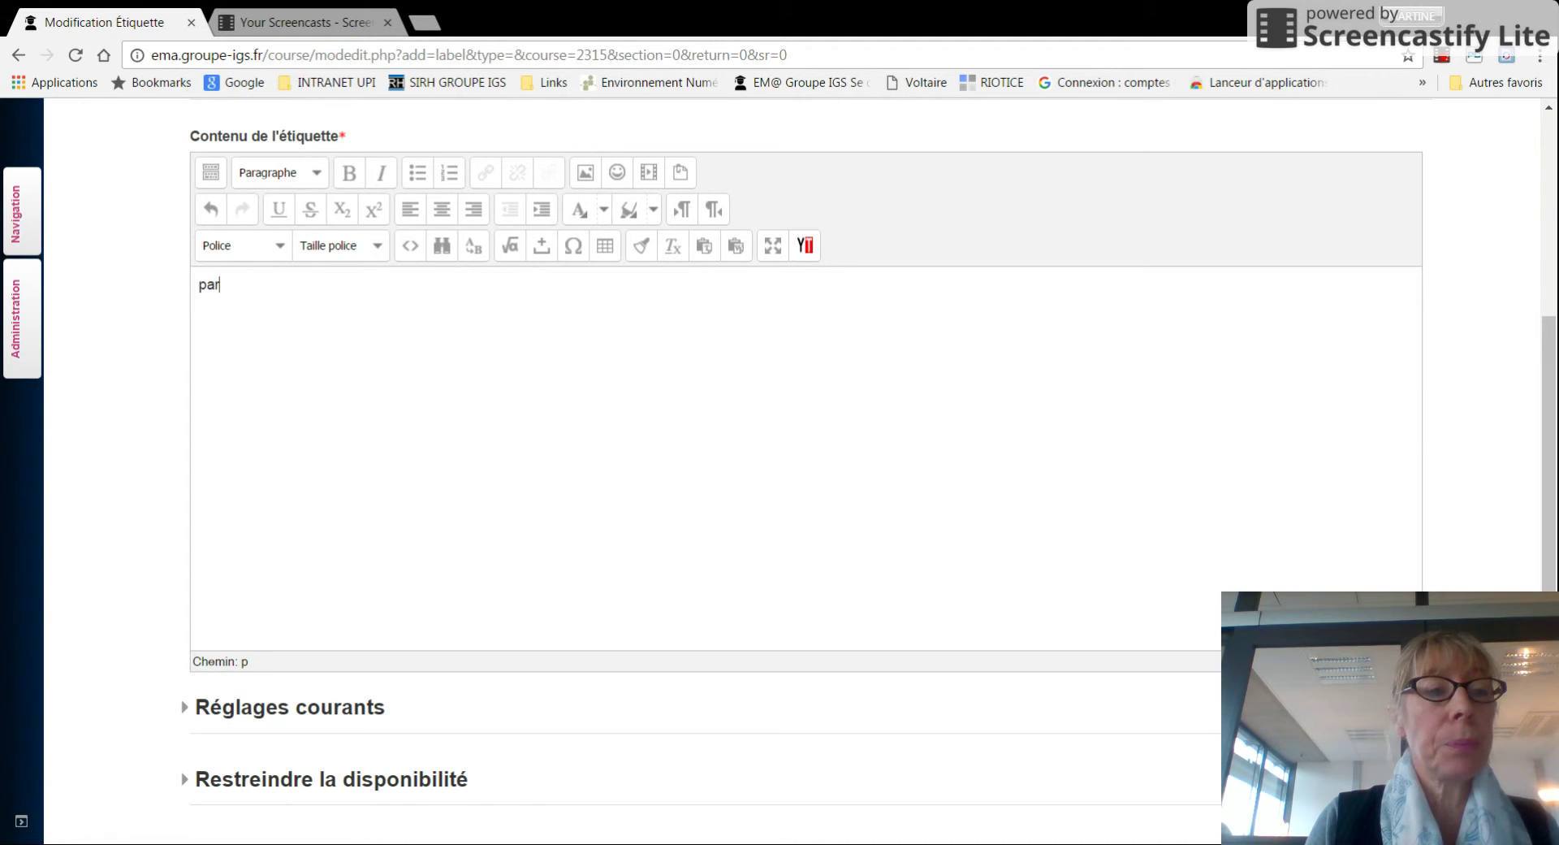
# Enter "PARTIE 2 - THEME 1" as the content of the new label
pyautogui.write('PARTIE 2 - THME')
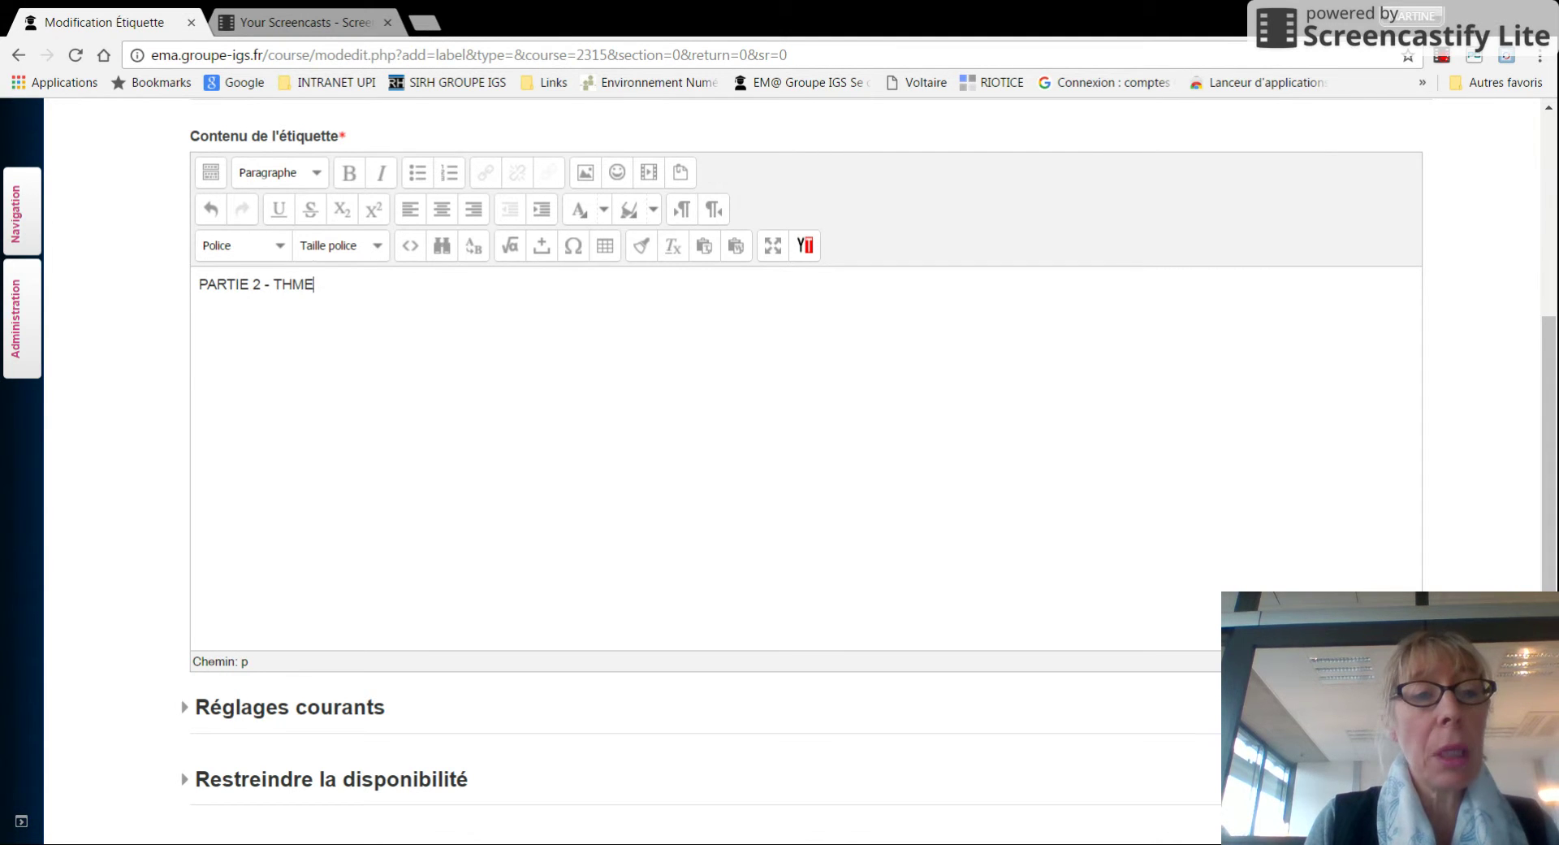
pyautogui.press('BackSpace')
pyautogui.press('BackSpace')
pyautogui.write('EME 1')
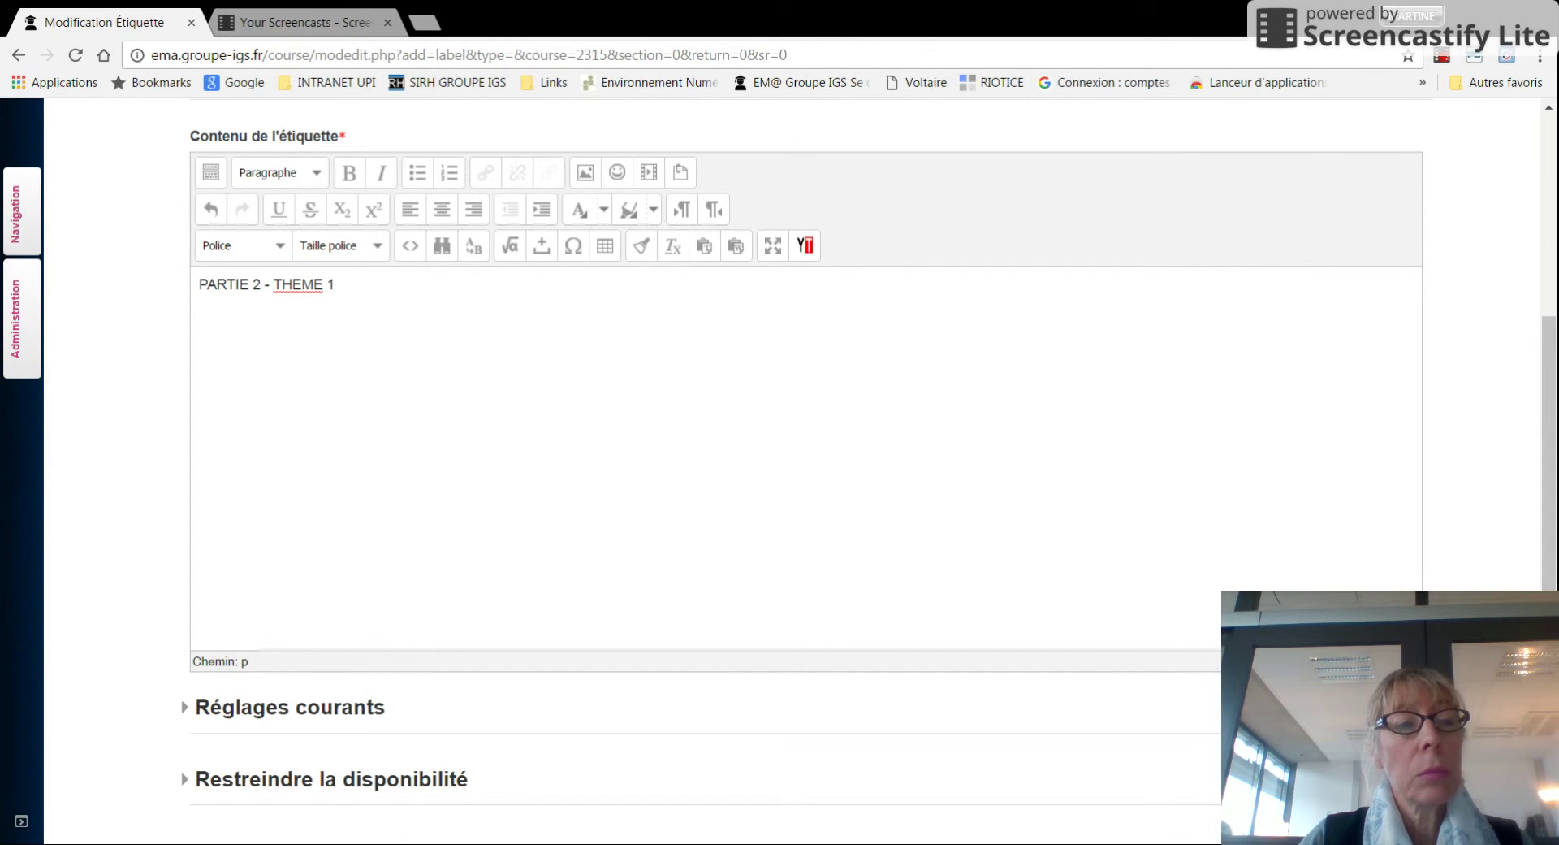
# Make the whole label text bold, and save the label to return to the course
pyautogui.moveTo(336, 284); pyautogui.dragTo(198, 284)
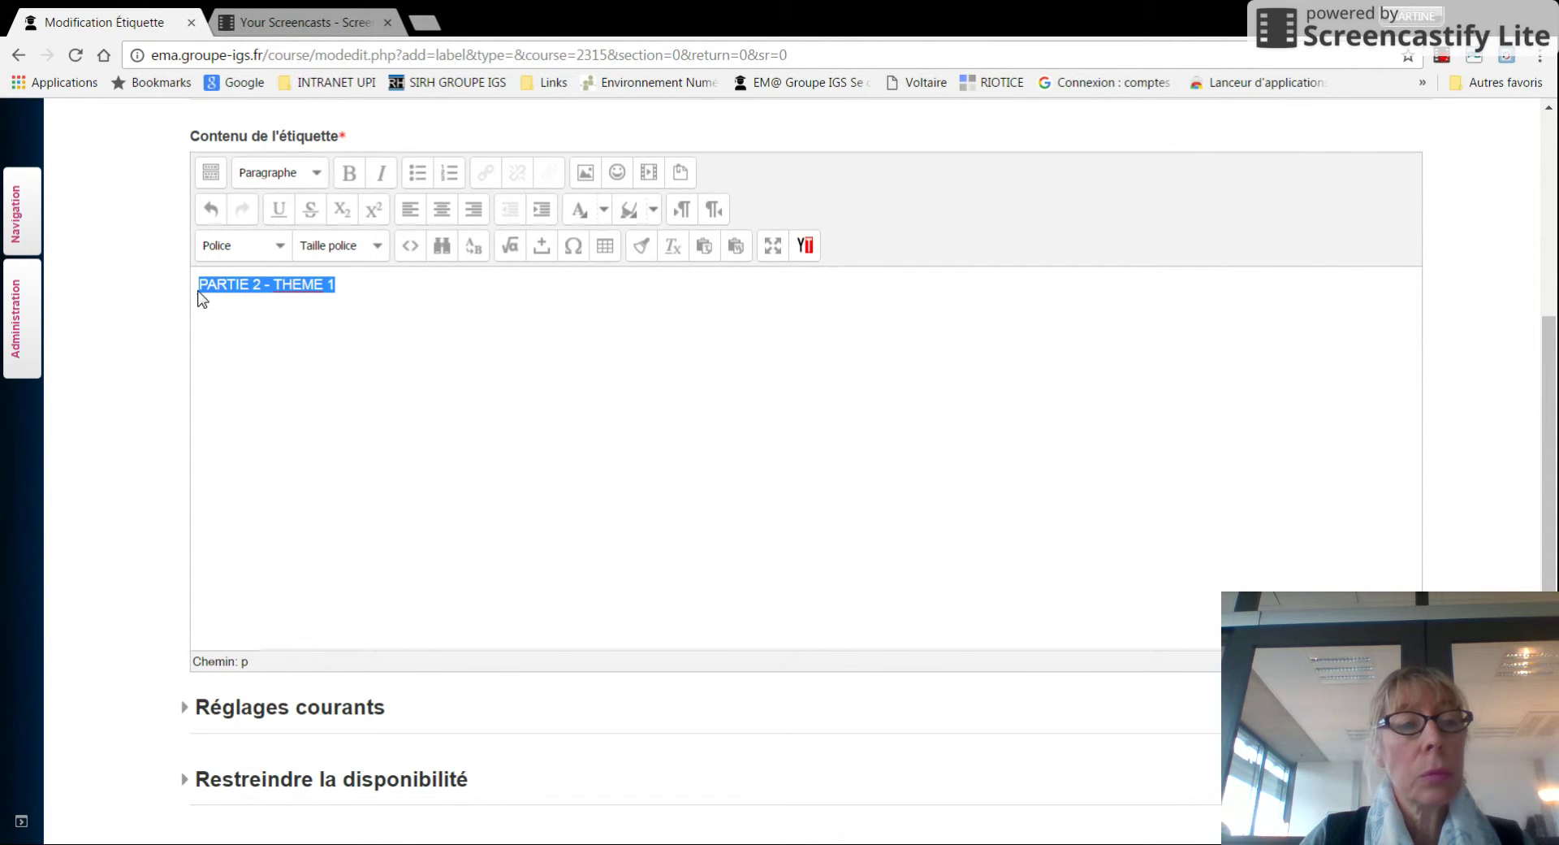
pyautogui.click(350, 172)
pyautogui.scroll(-3, 331, 714)
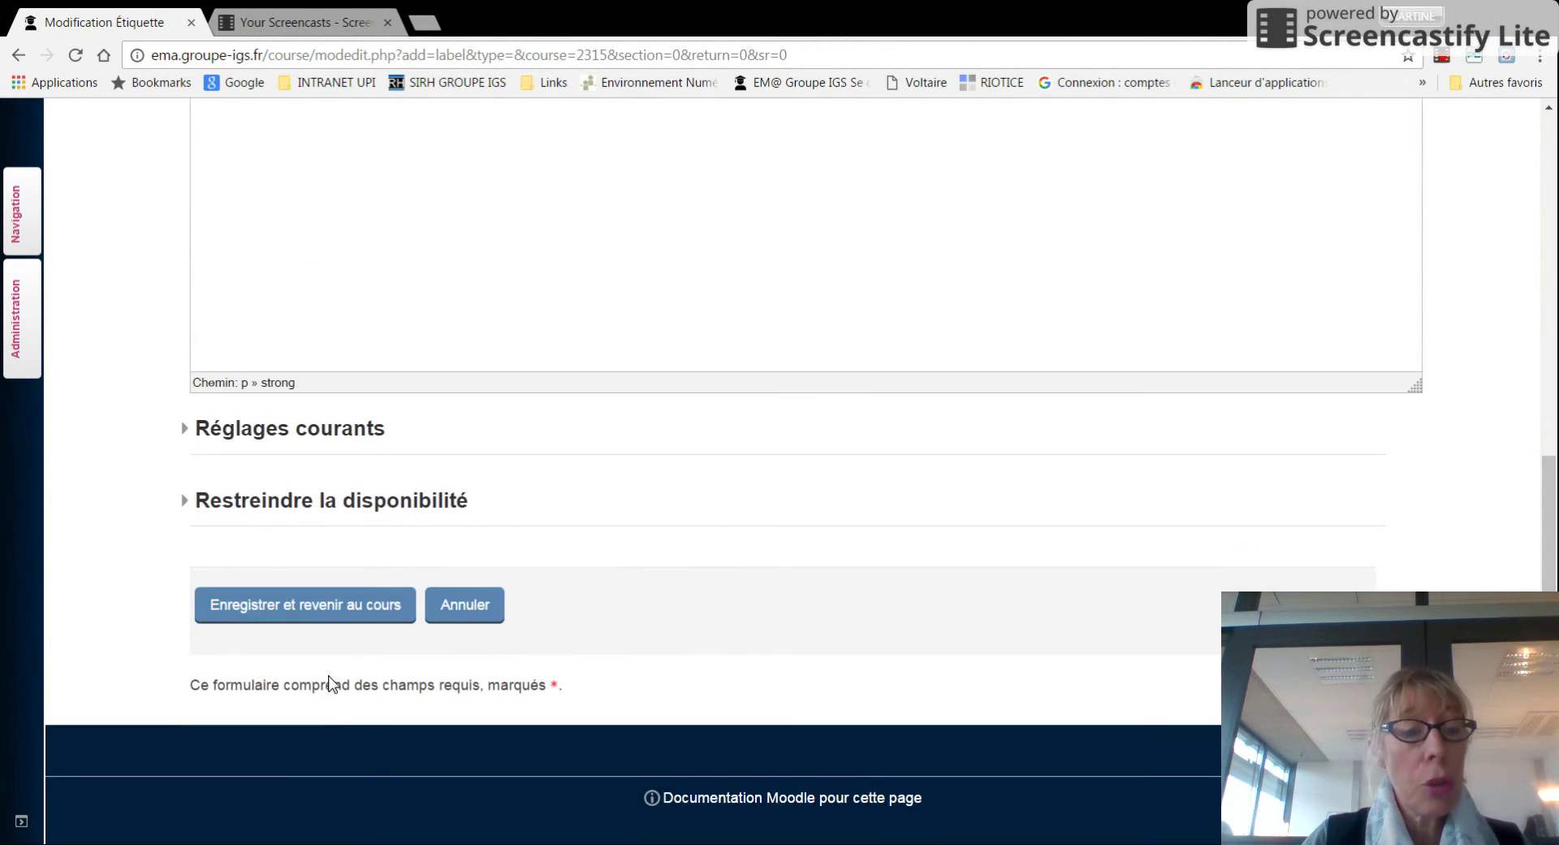
pyautogui.scroll(4, 347, 618)
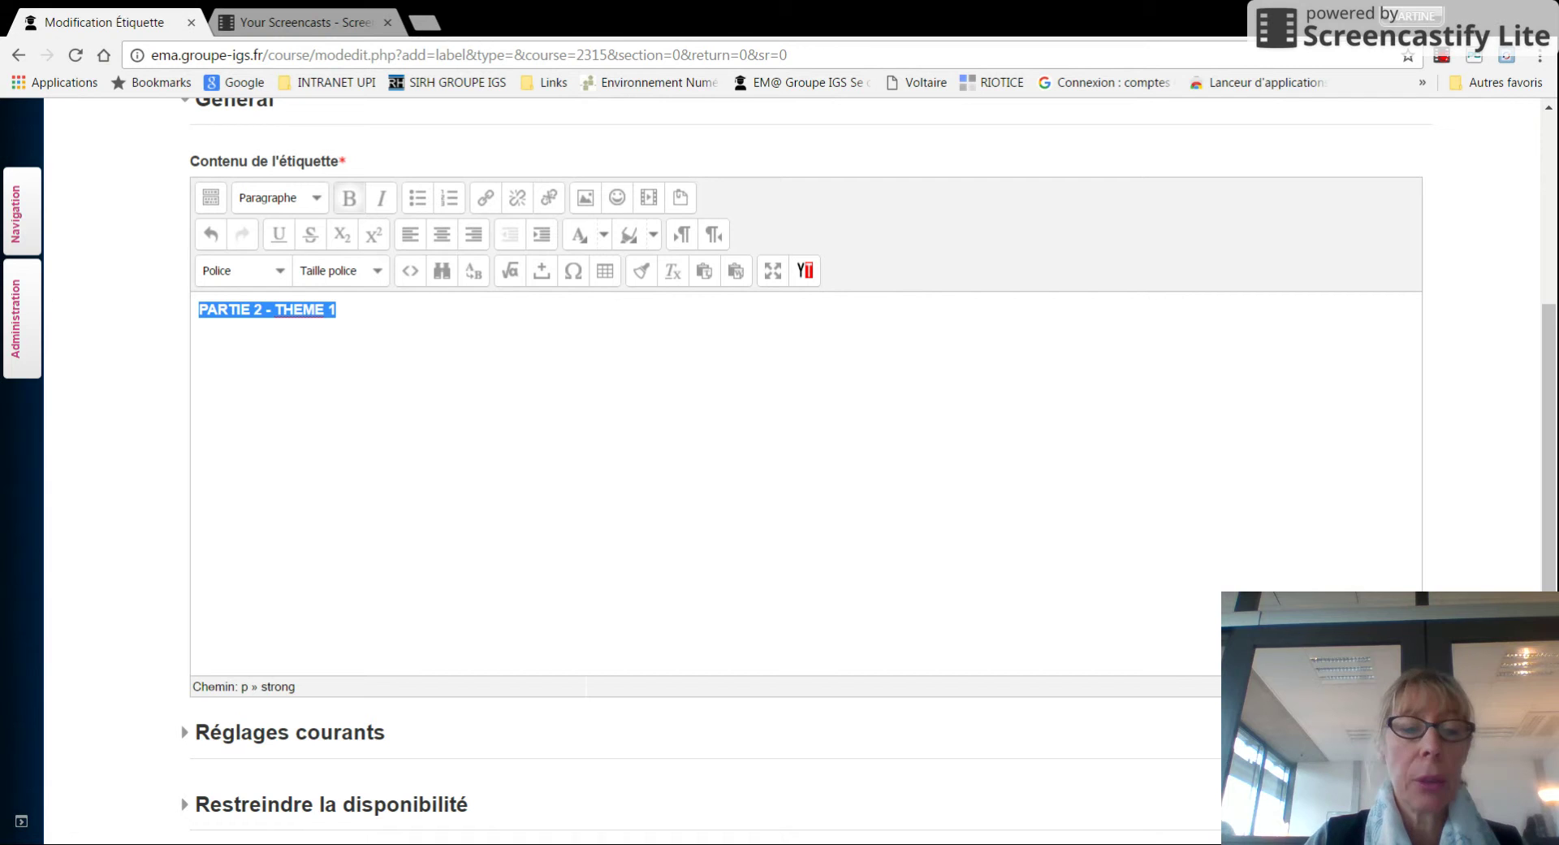
pyautogui.scroll(-3, 452, 682)
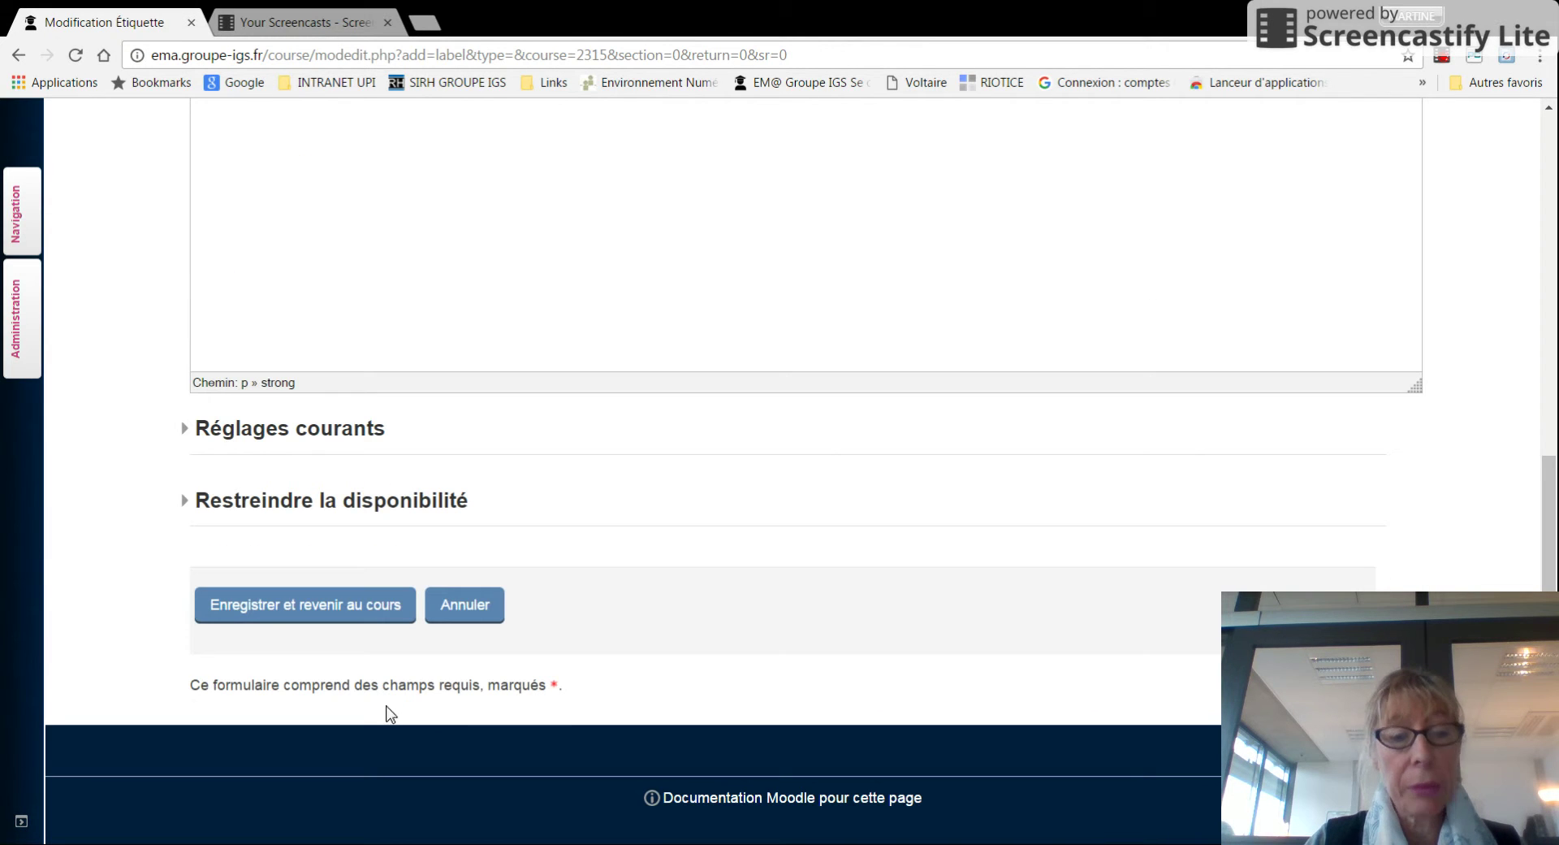
pyautogui.click(335, 607)
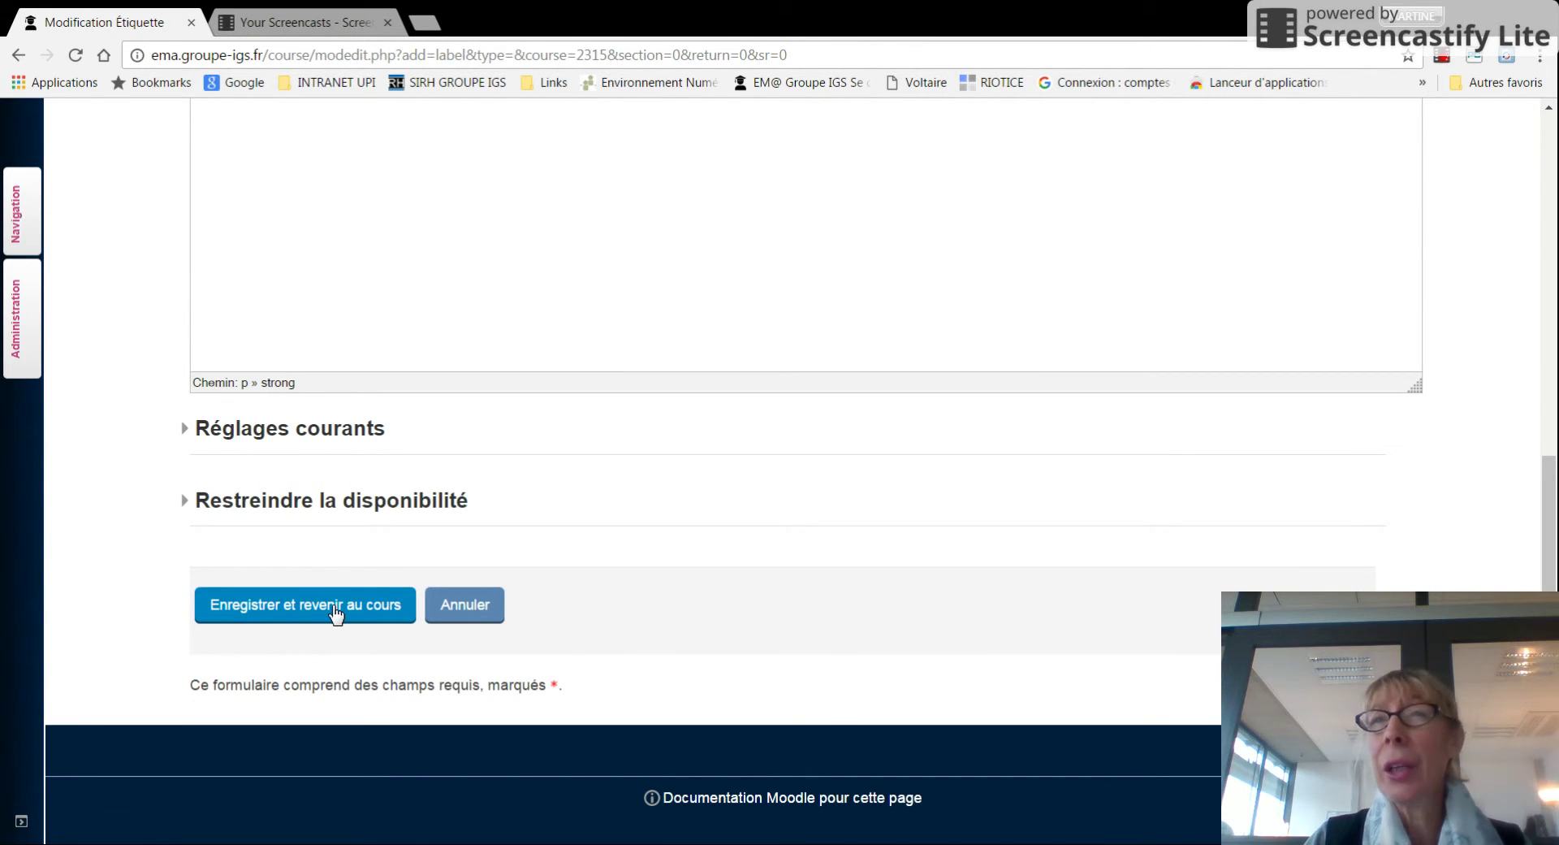
pyautogui.click(333, 606)
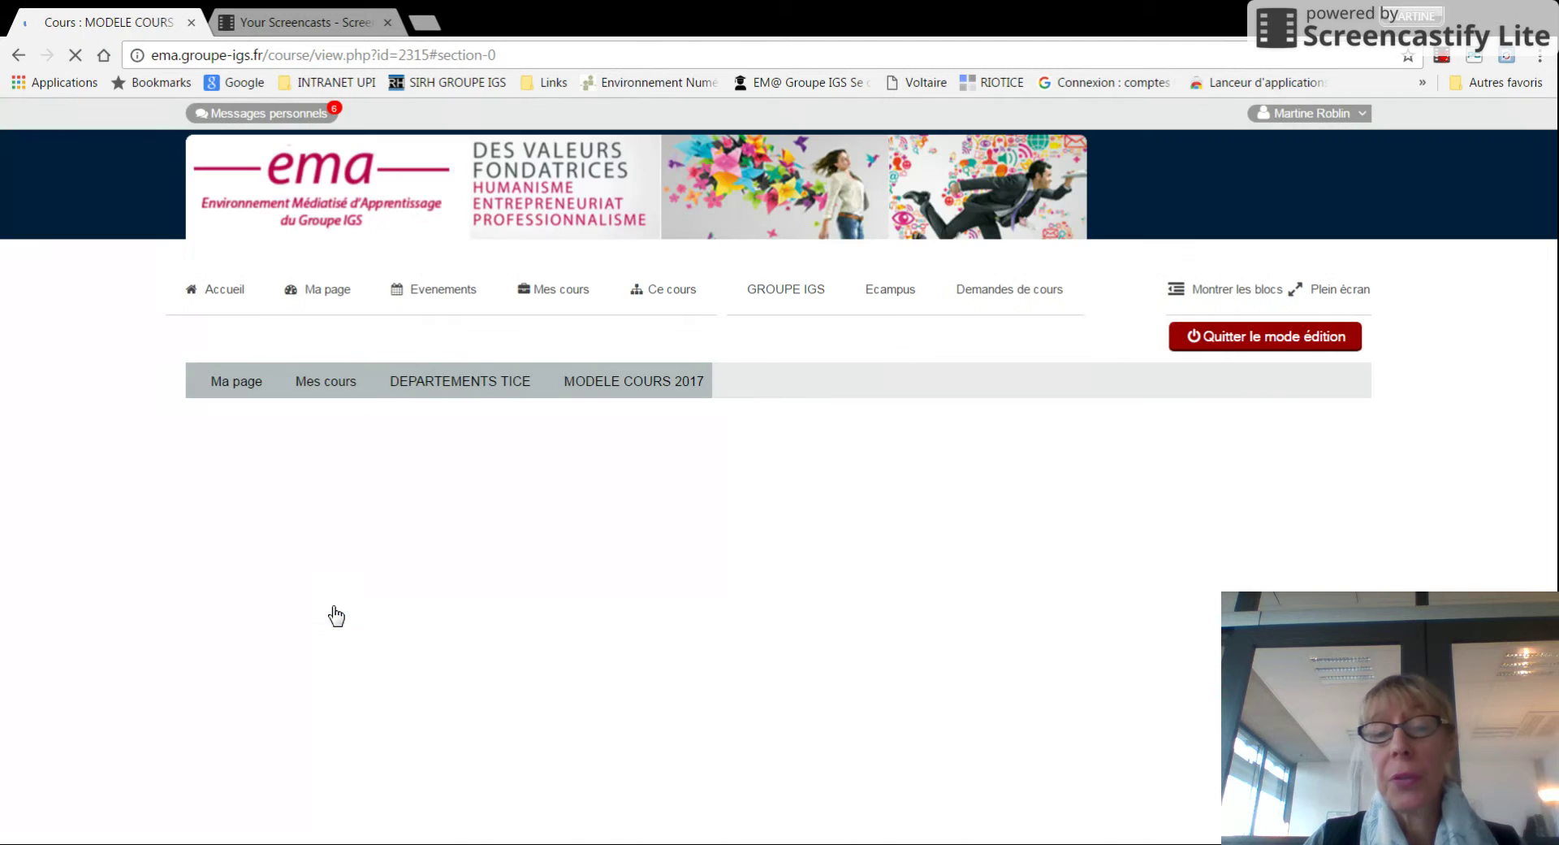
# Move the "PARTIE 2 - THEME 1" label into the THEME 1 section, below the DOSSIER THEME 1 folder
pyautogui.scroll(-5, 578, 625)
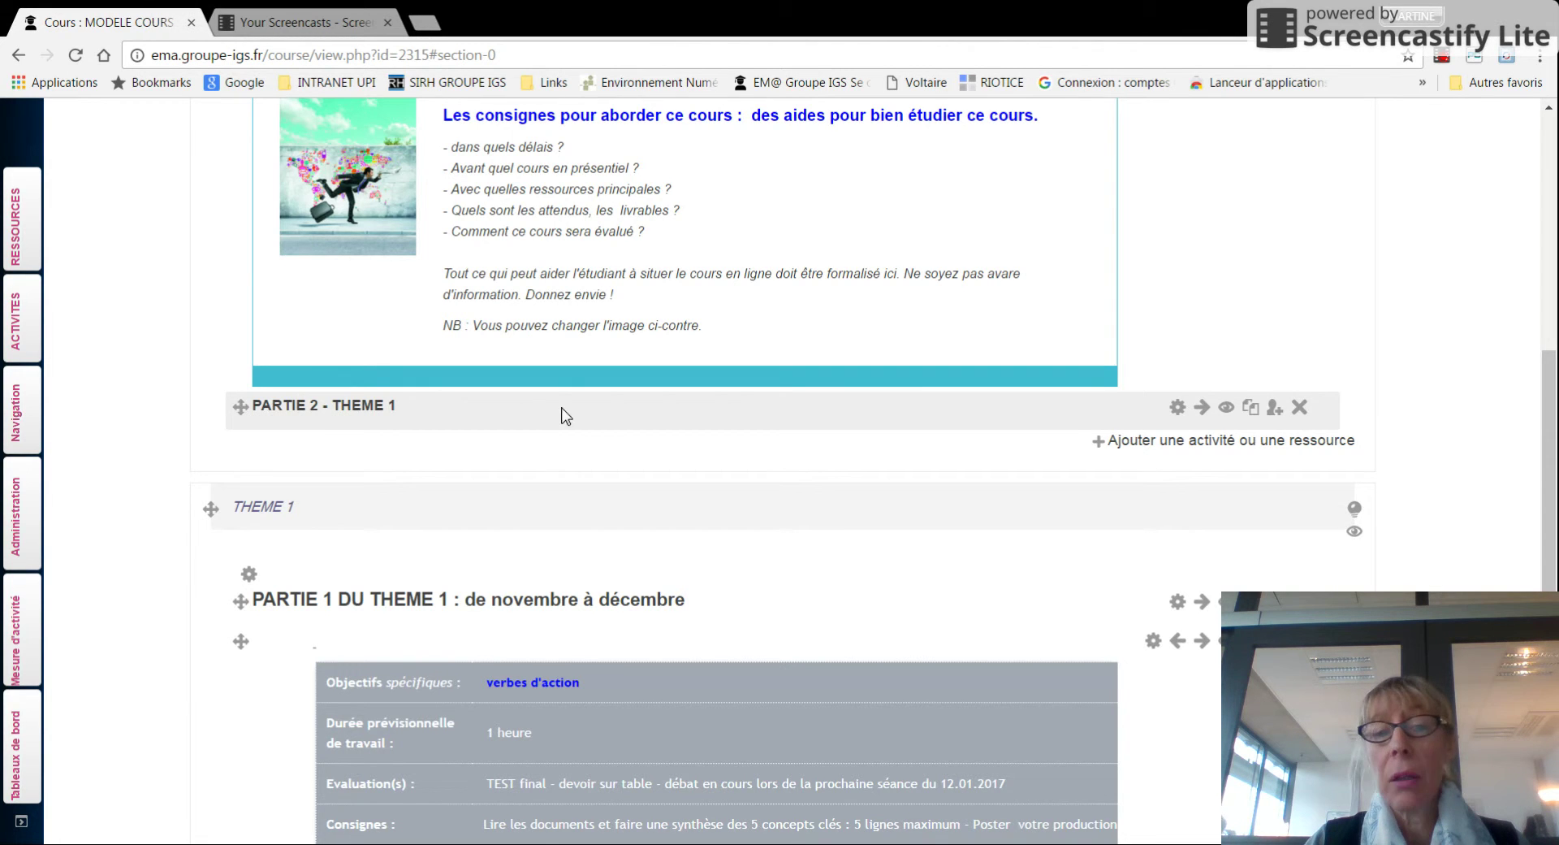
pyautogui.scroll(-3, 544, 456)
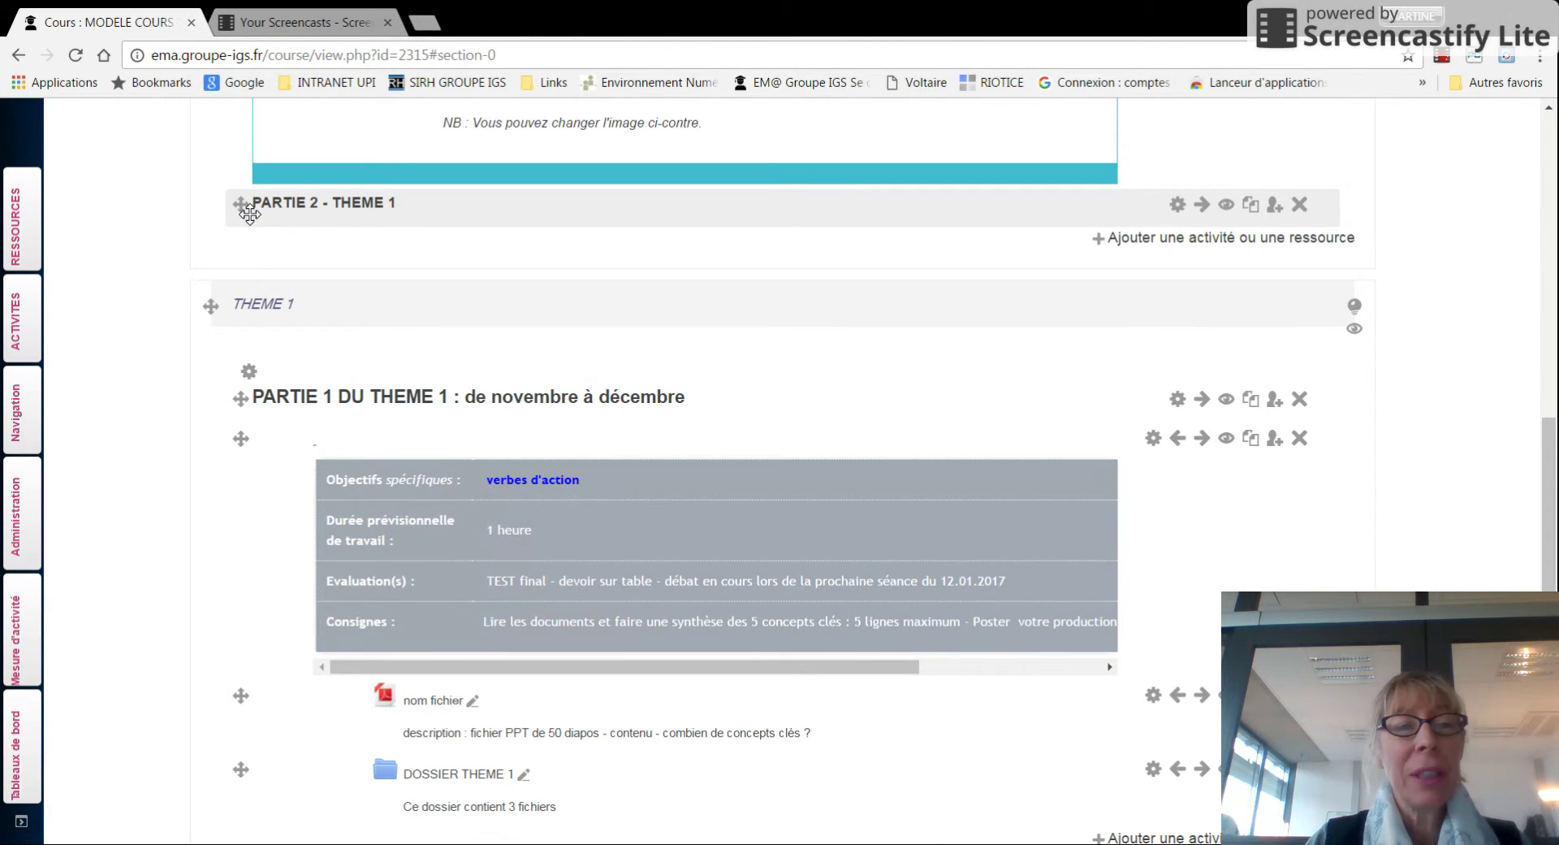
pyautogui.moveTo(250, 213); pyautogui.dragTo(247, 649)
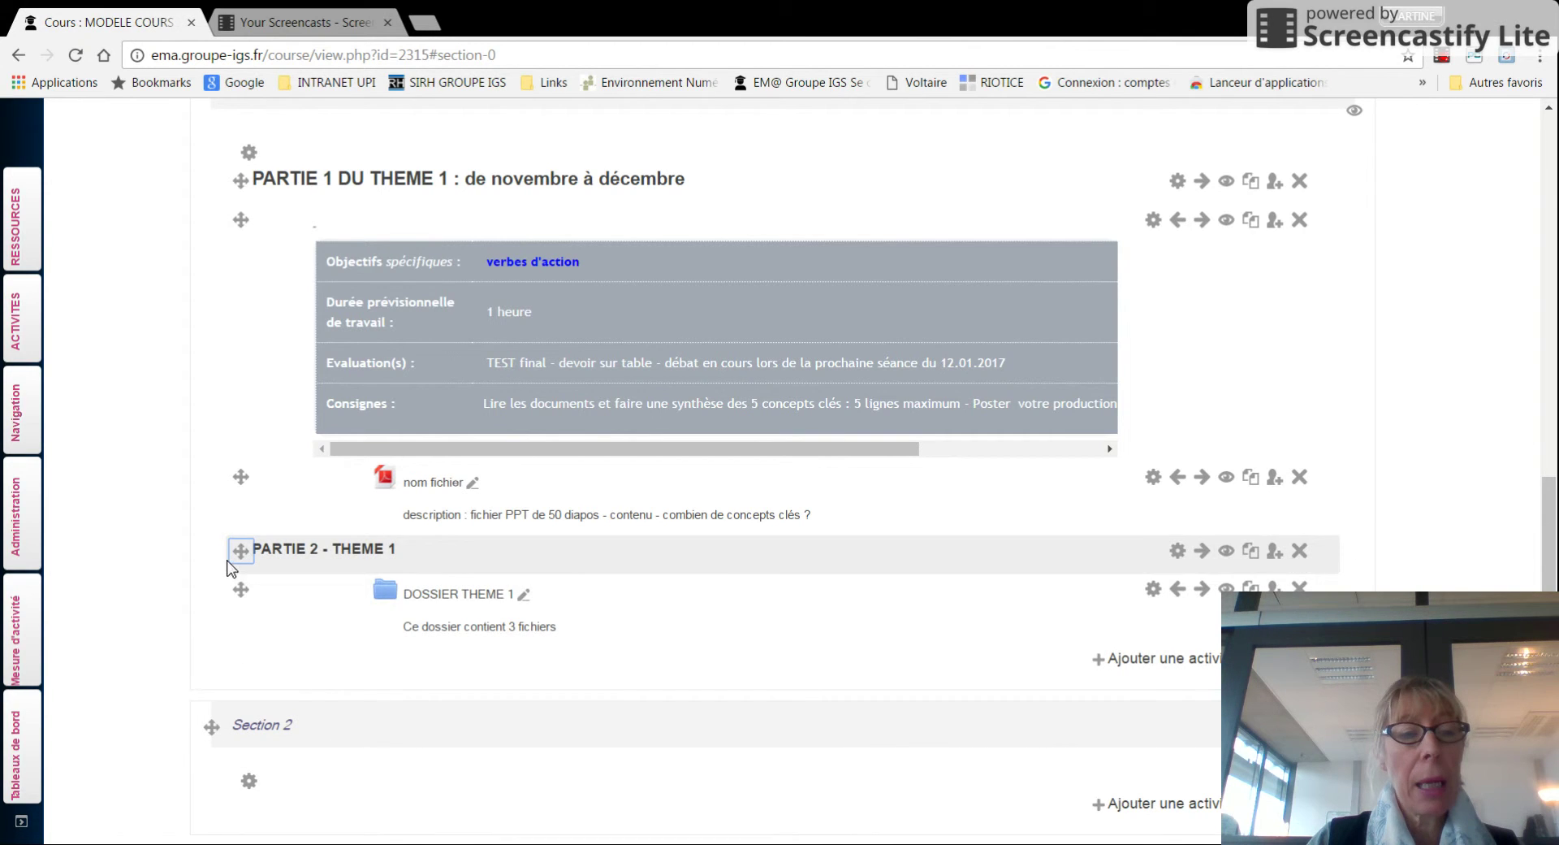
pyautogui.moveTo(242, 556); pyautogui.dragTo(248, 682)
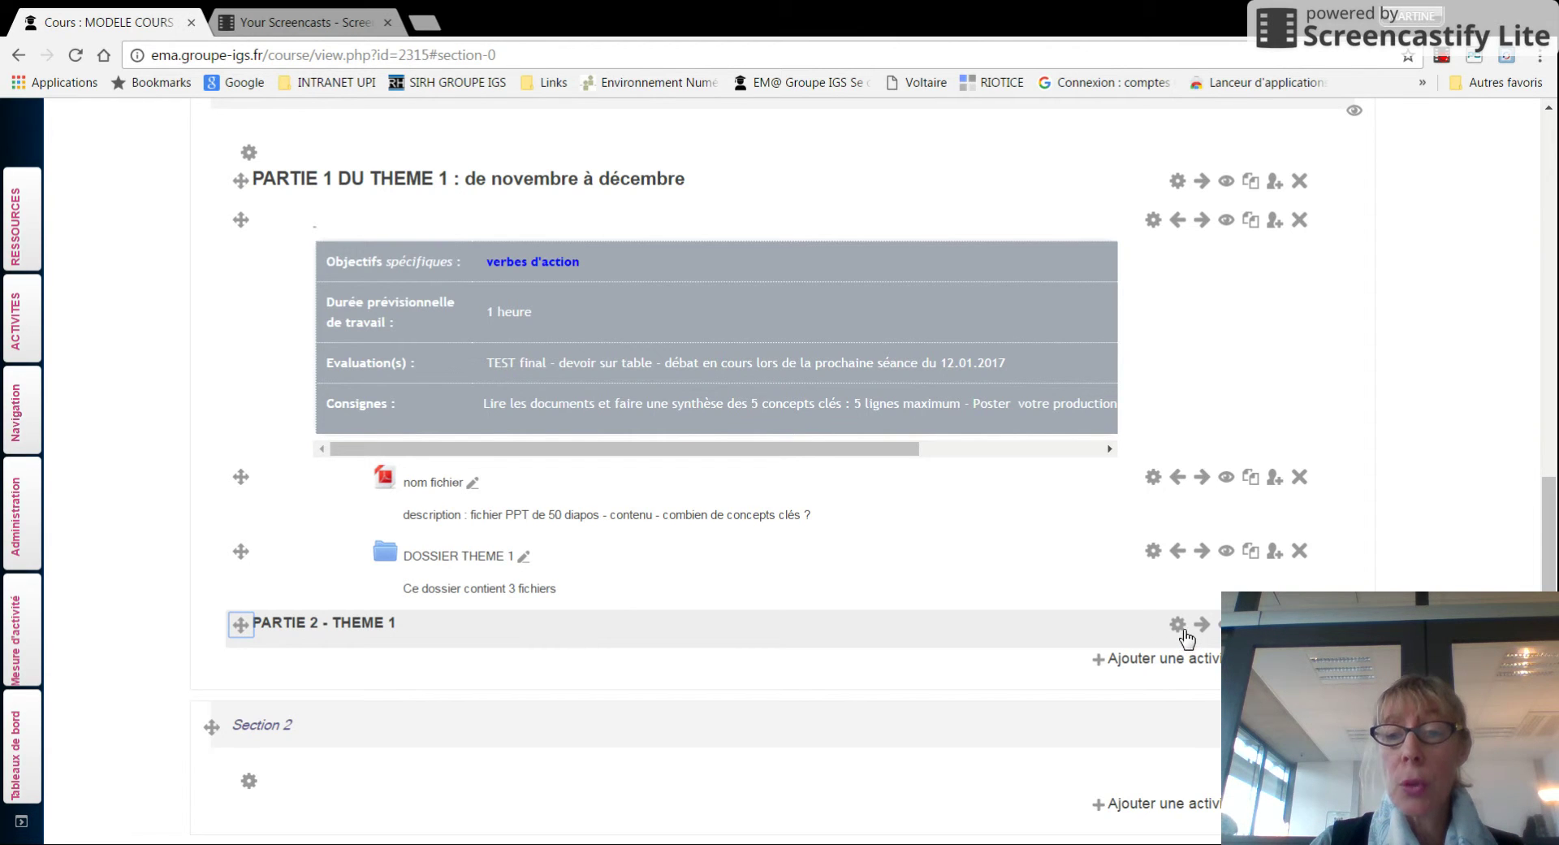
# Edit the "PARTIE 2 - THEME 1" label and set its text to font size 4 (14pt)
pyautogui.click(1181, 634)
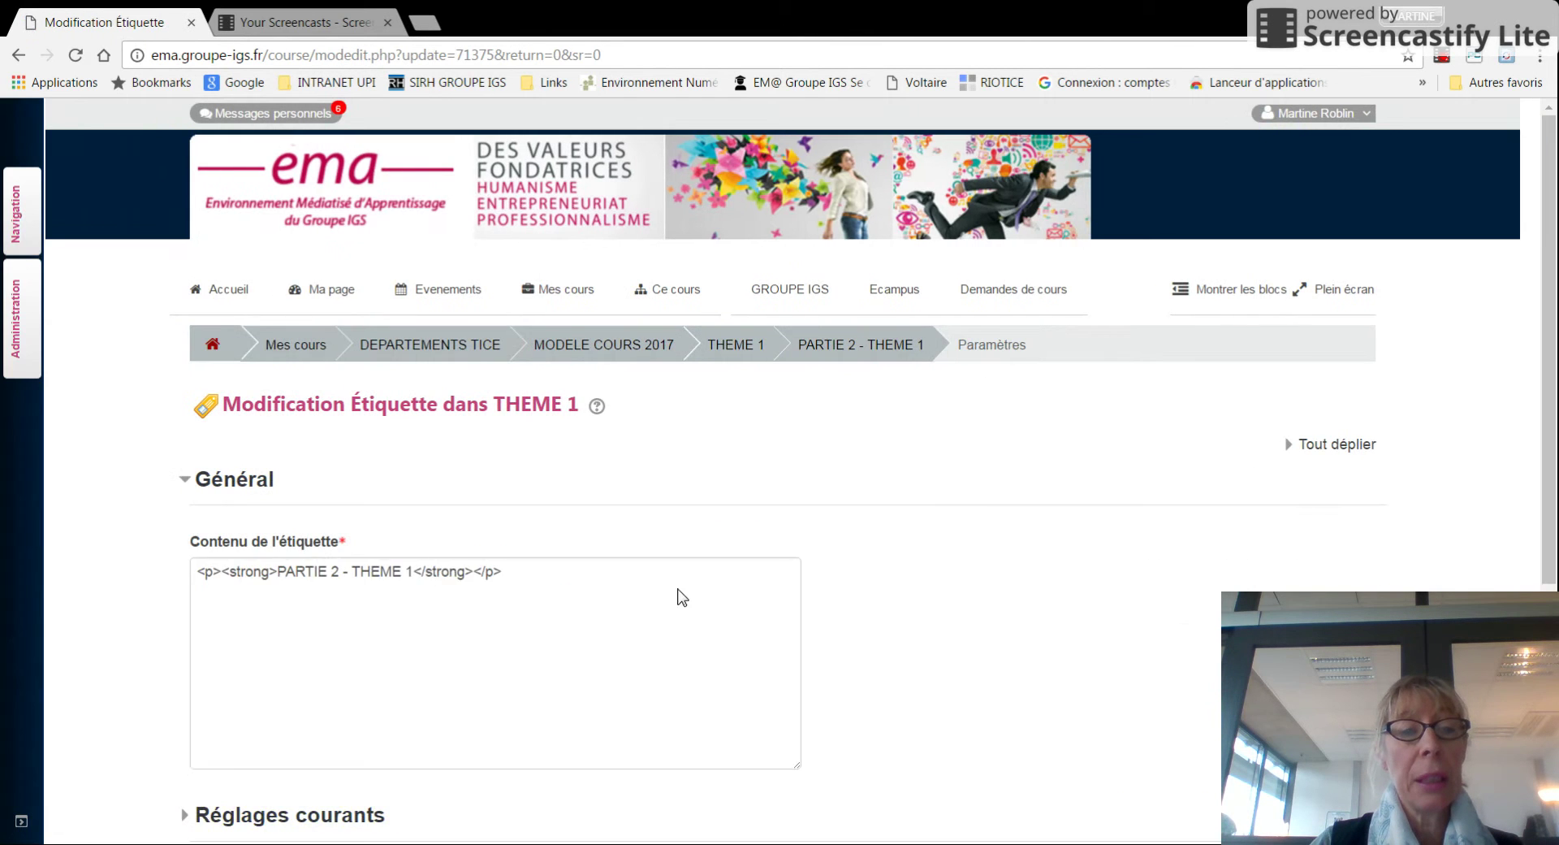
pyautogui.moveTo(336, 689); pyautogui.dragTo(198, 690)
pyautogui.click(377, 655)
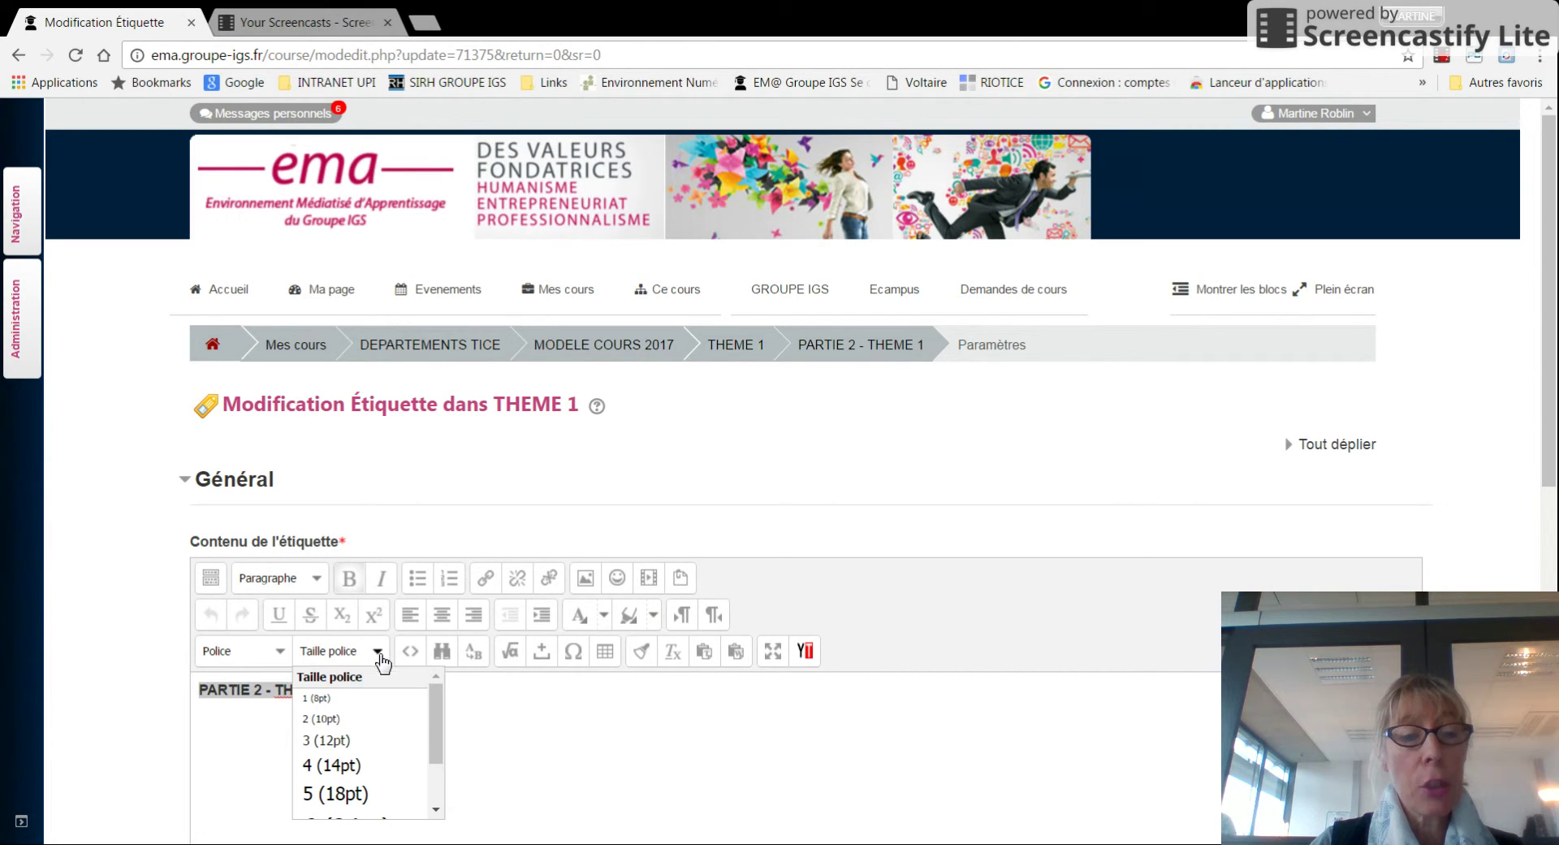
pyautogui.click(350, 776)
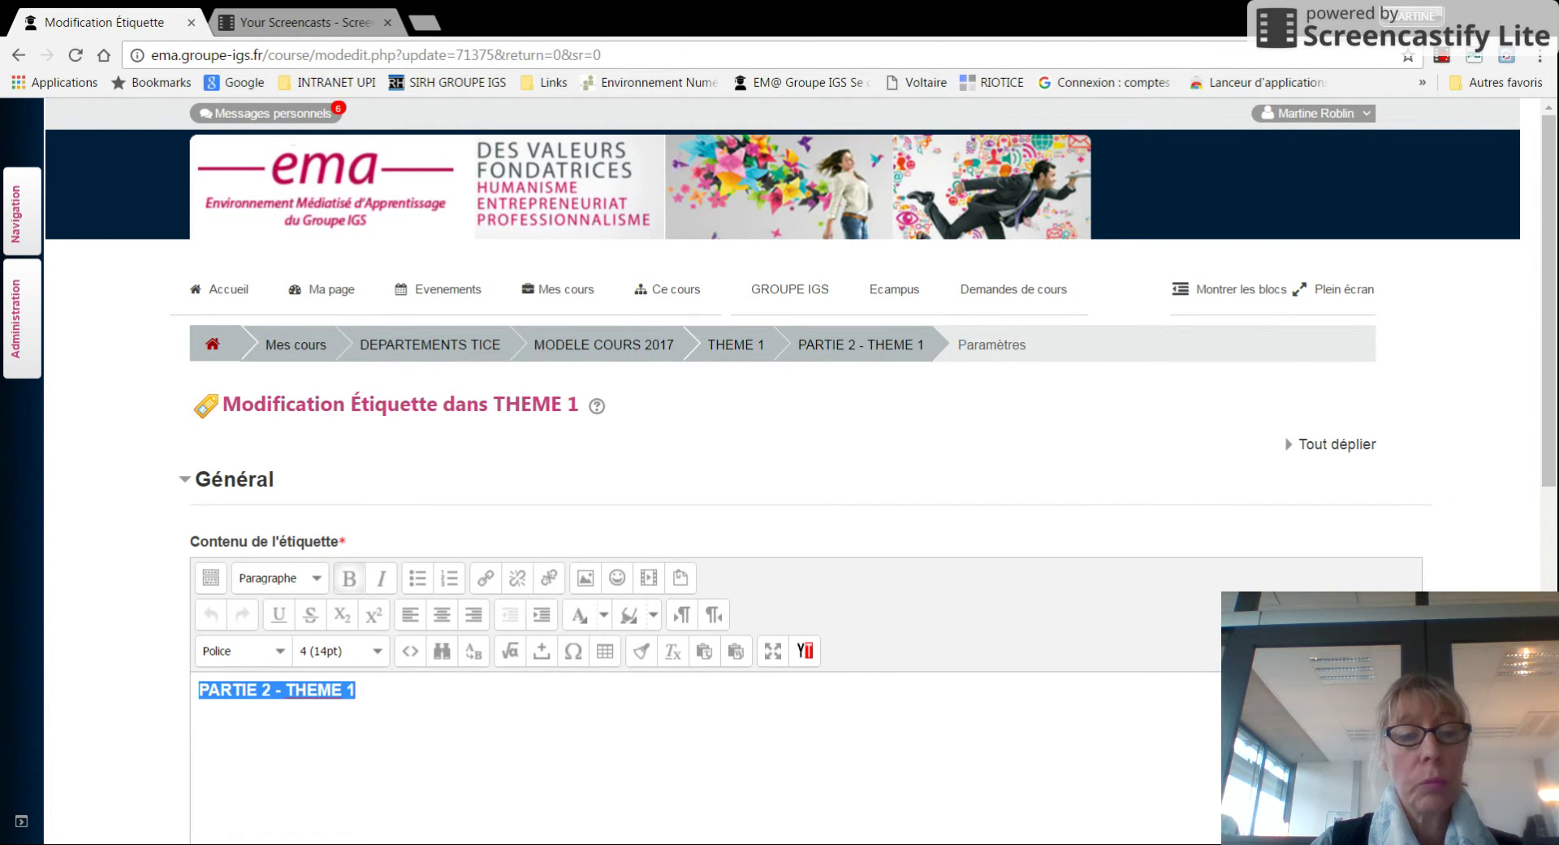
pyautogui.click(357, 690)
pyautogui.write('/ DE D2C')
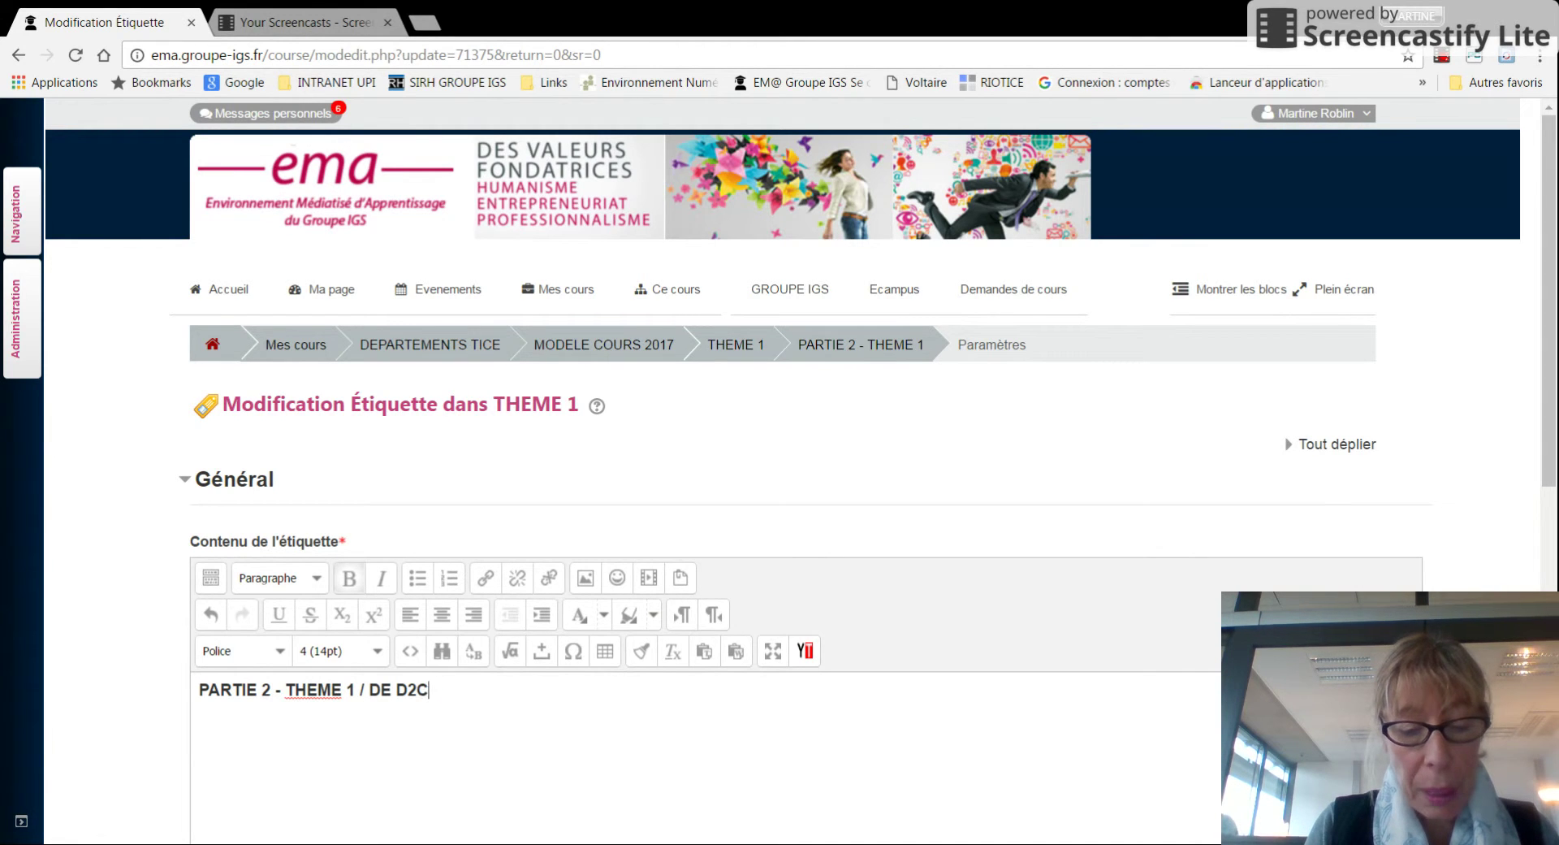
pyautogui.write('EMBRE')
pyautogui.press('BackSpace')
pyautogui.press('BackSpace')
pyautogui.press('BackSpace')
pyautogui.press('BackSpace')
pyautogui.press('BackSpace')
pyautogui.press('BackSpace')
pyautogui.press('BackSpace')
pyautogui.press('BackSpace')
pyautogui.press('BackSpace')
pyautogui.press('BackSpace')
pyautogui.press('BackSpace')
pyautogui.press('BackSpace')
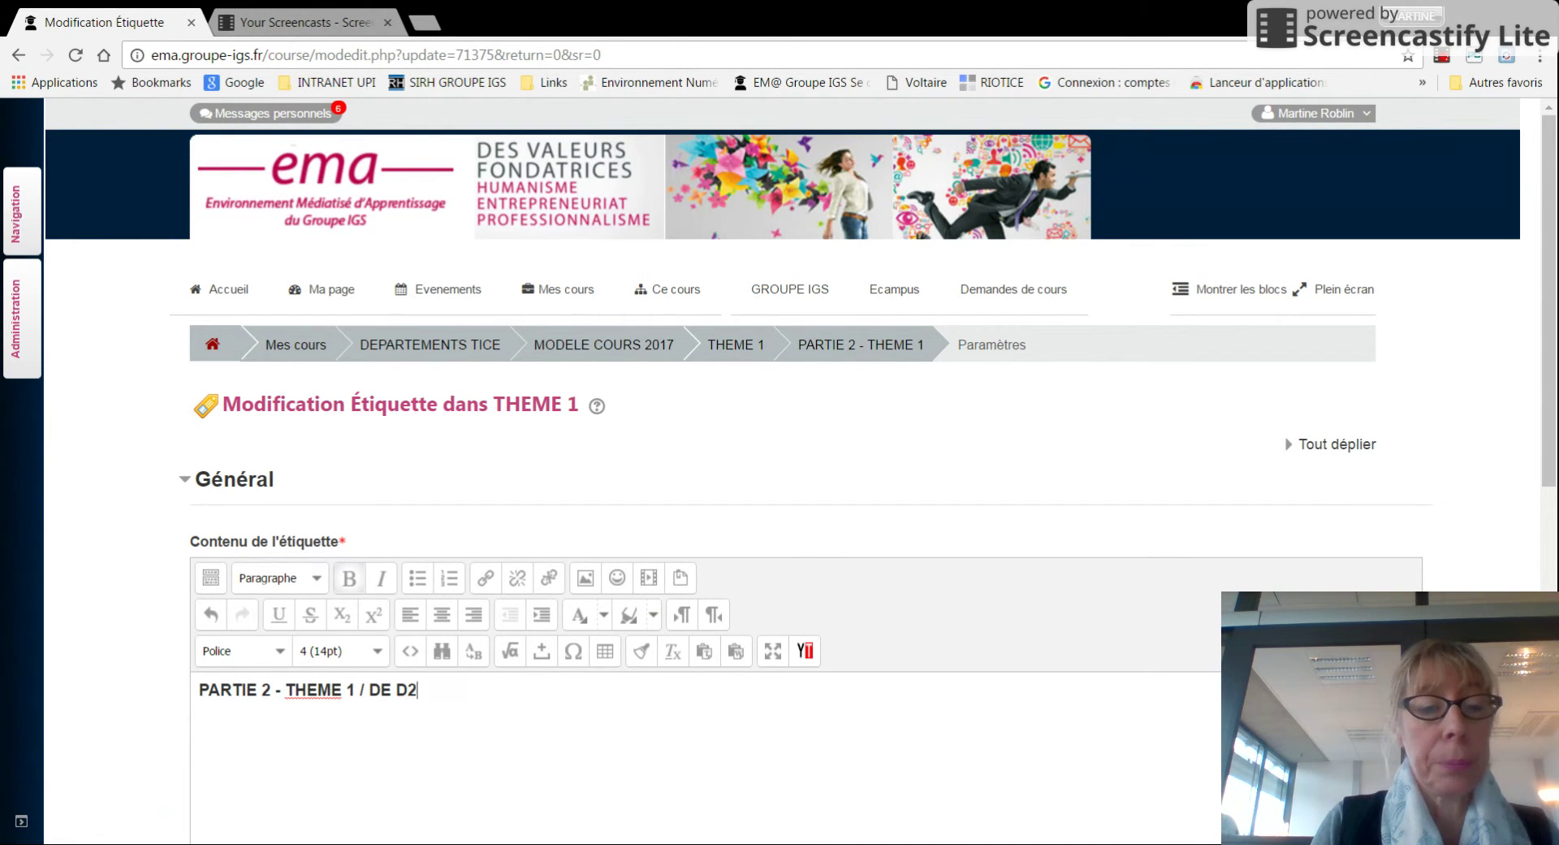
# Append " : de décembre à mars 2017" to the label text, and save it to return to the course
pyautogui.write('de décembre à')
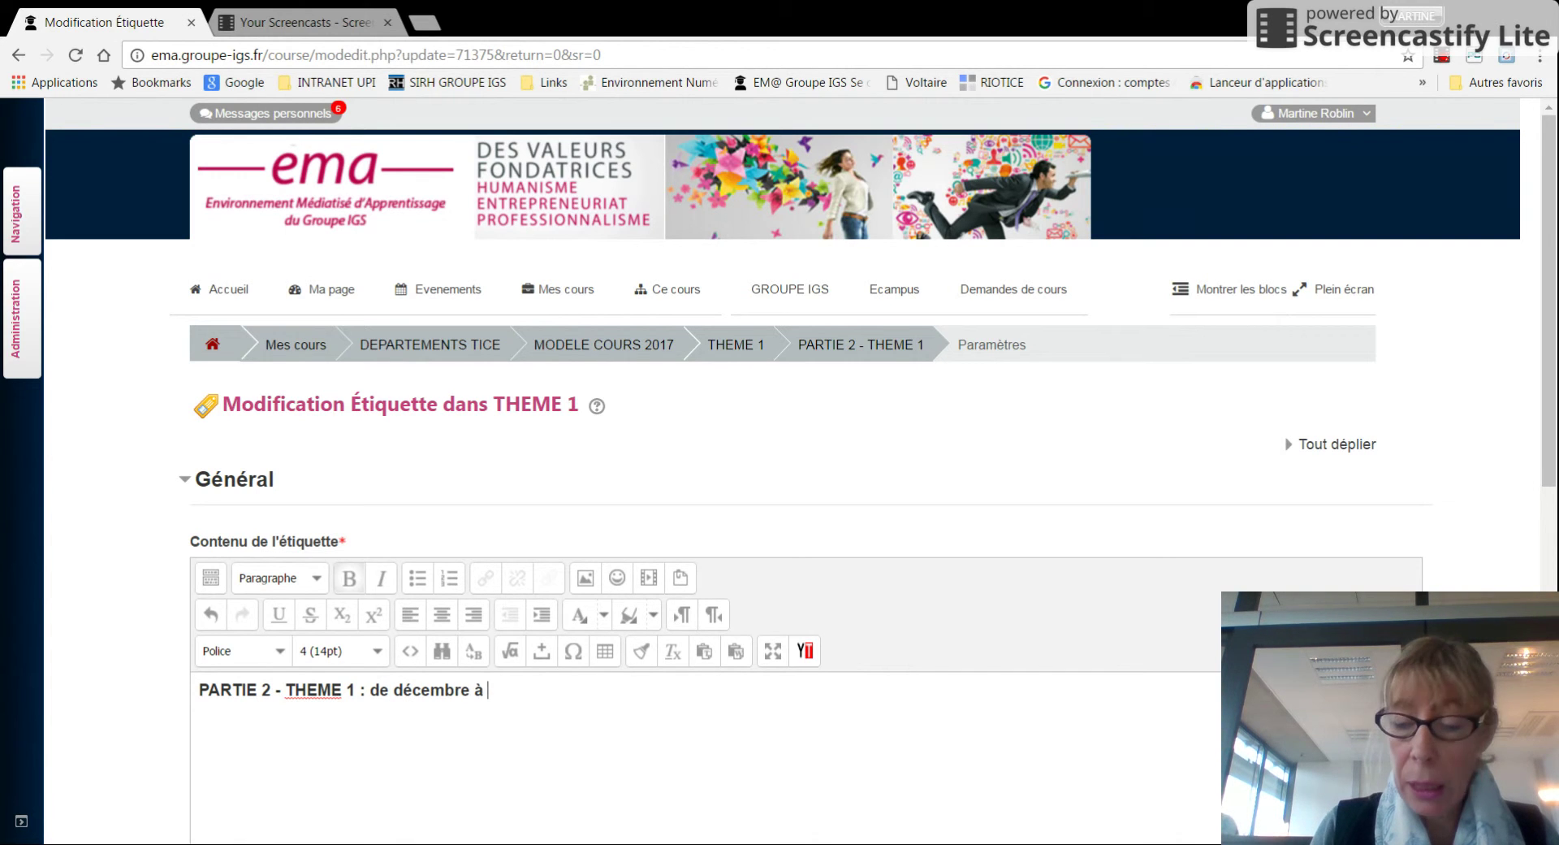
pyautogui.write(' mar')
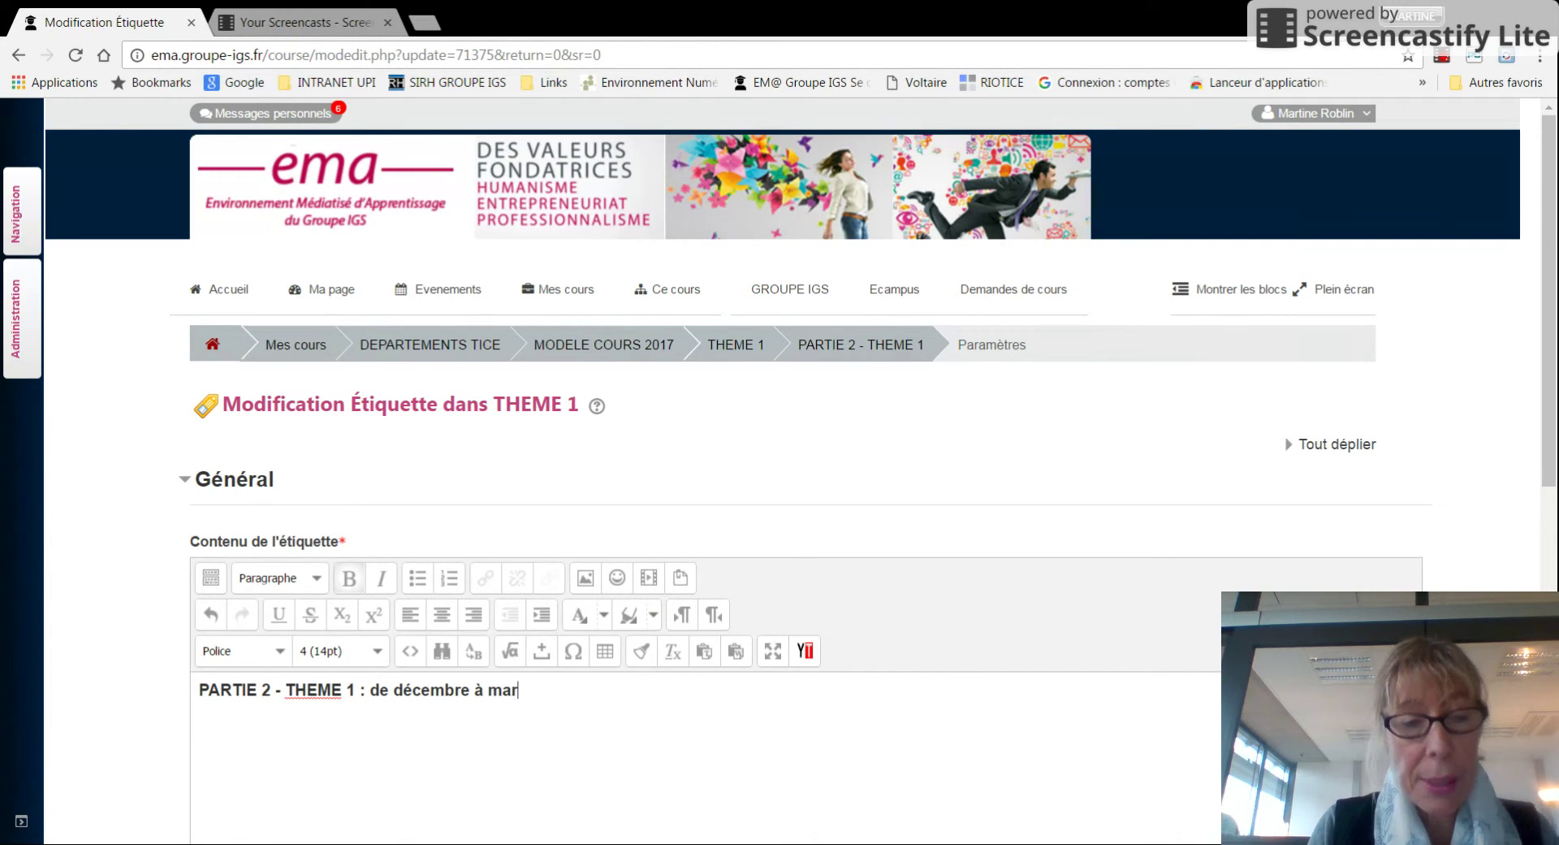
pyautogui.write('s 2017')
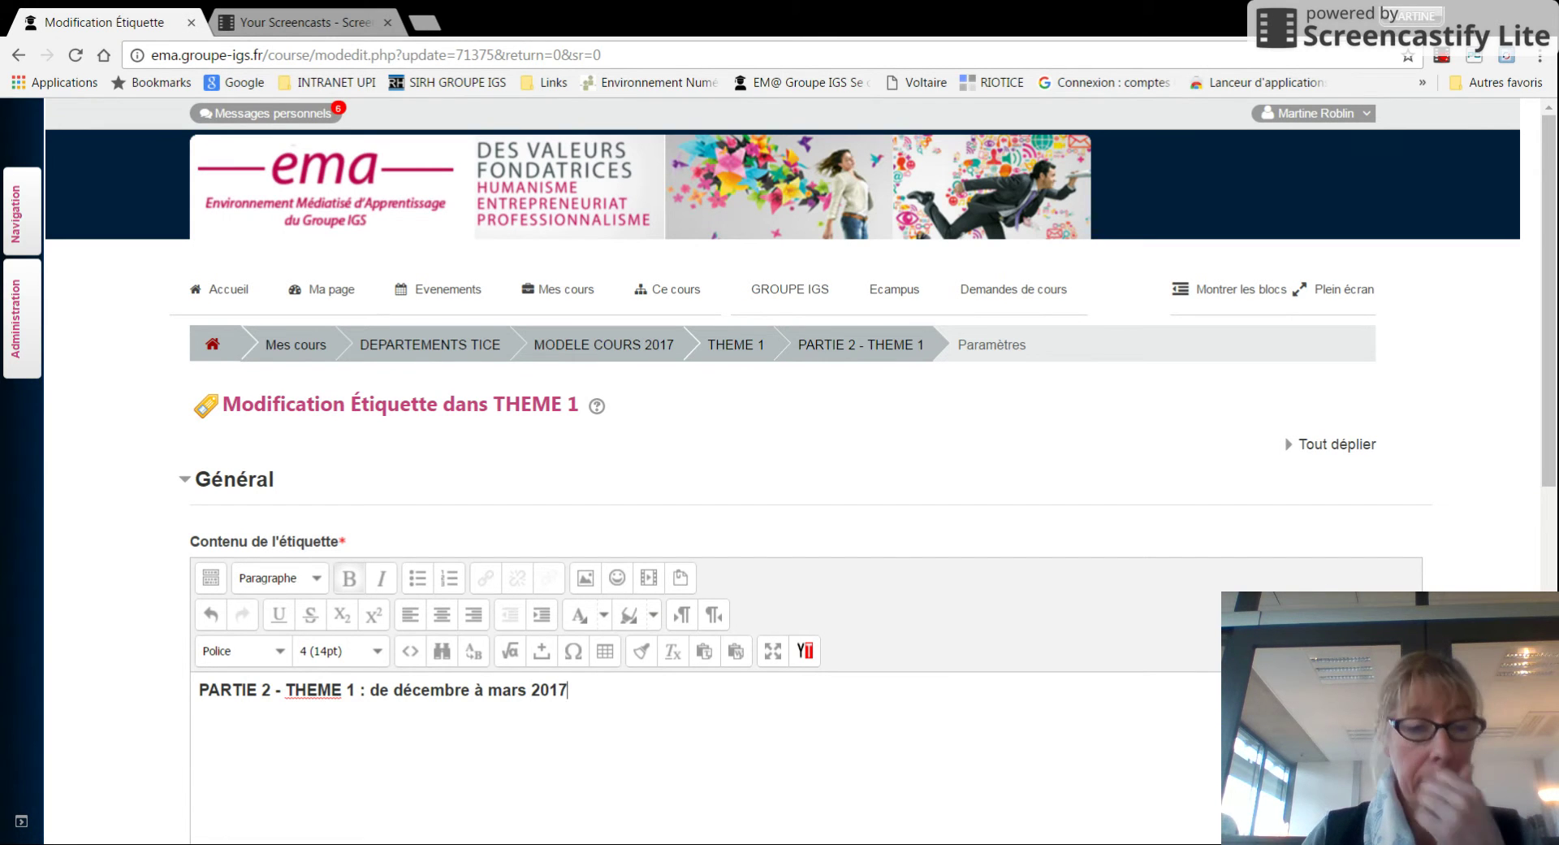
pyautogui.scroll(-5, 428, 698)
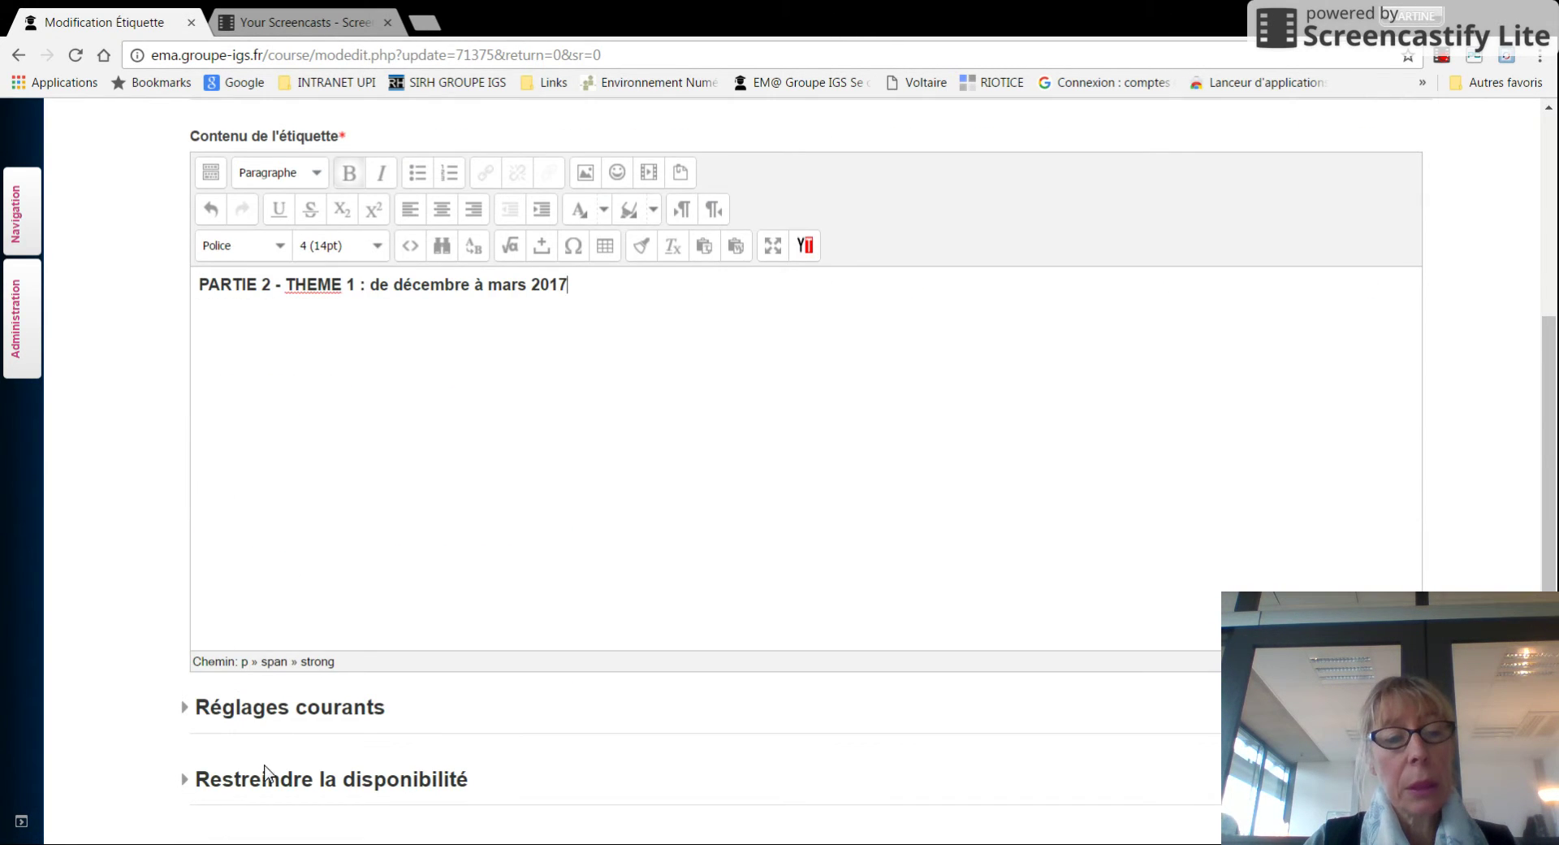
pyautogui.scroll(-3, 317, 707)
pyautogui.click(345, 618)
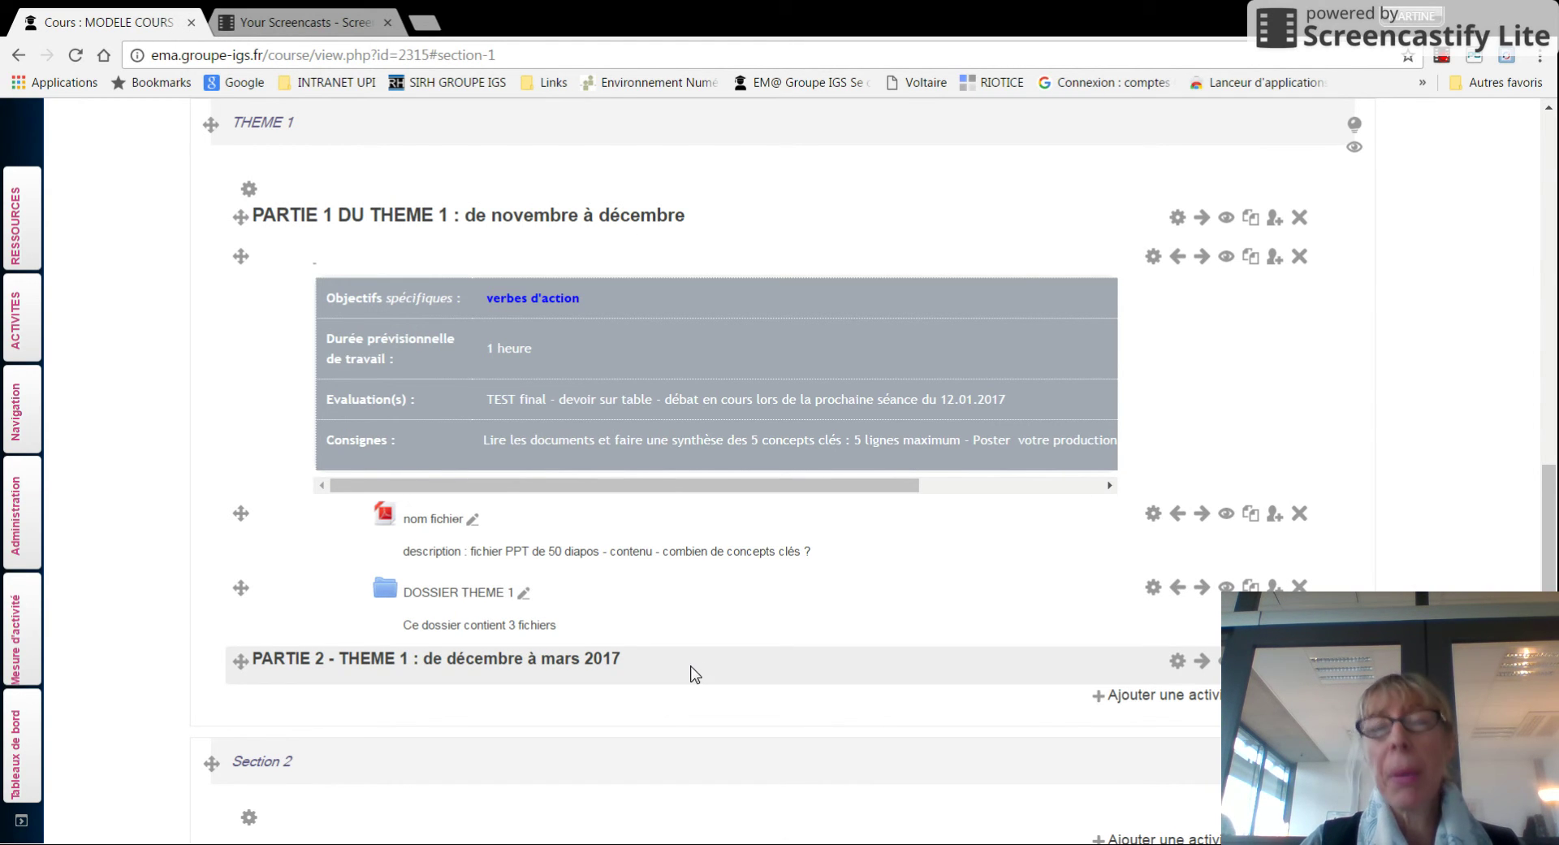
pyautogui.scroll(-3, 699, 671)
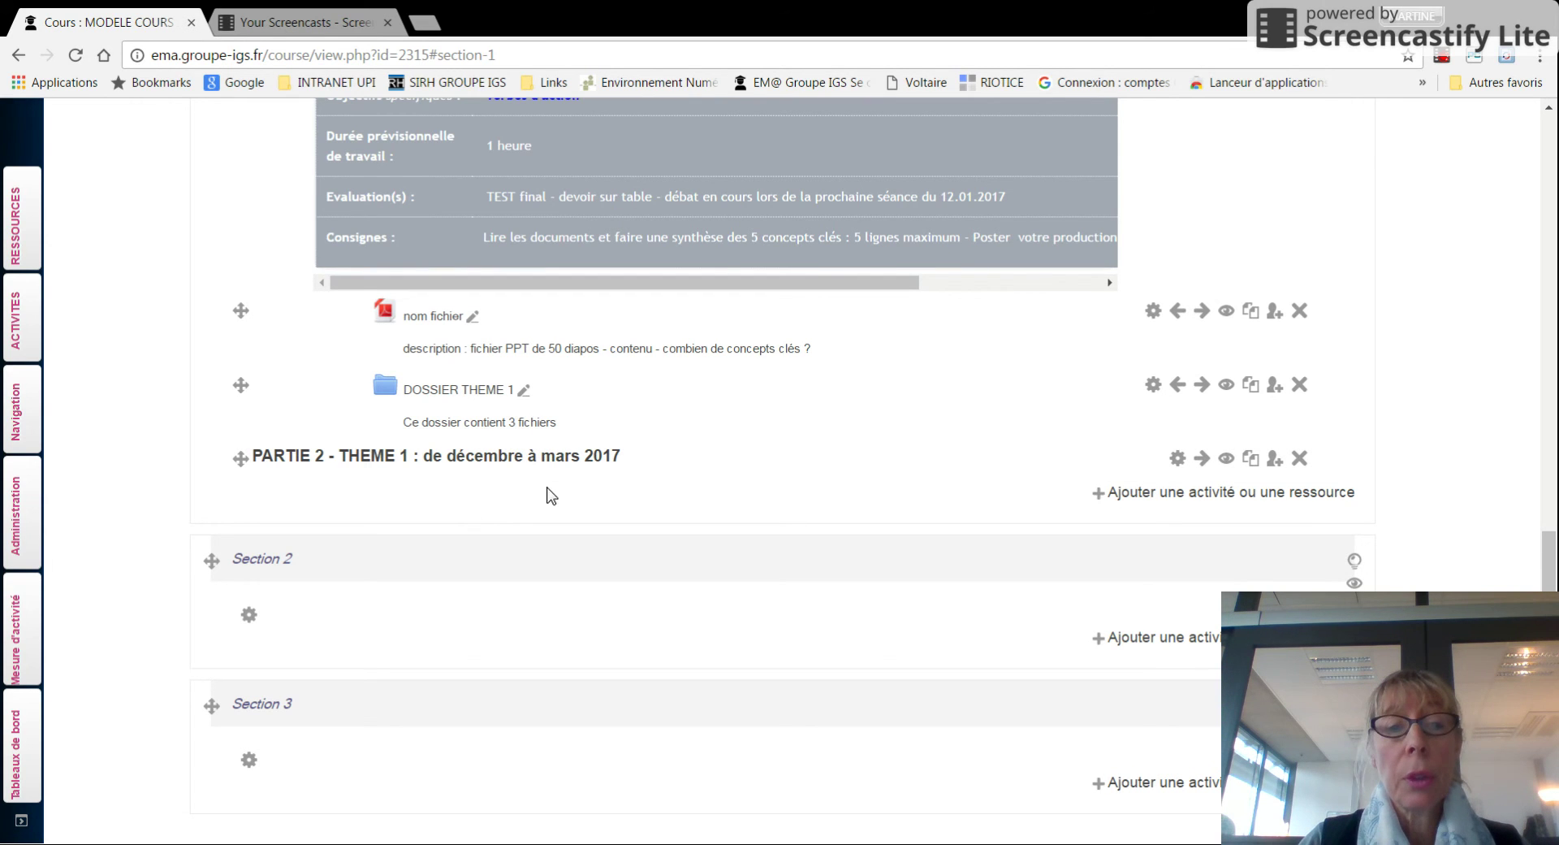
pyautogui.scroll(1, 551, 499)
pyautogui.scroll(1, 552, 499)
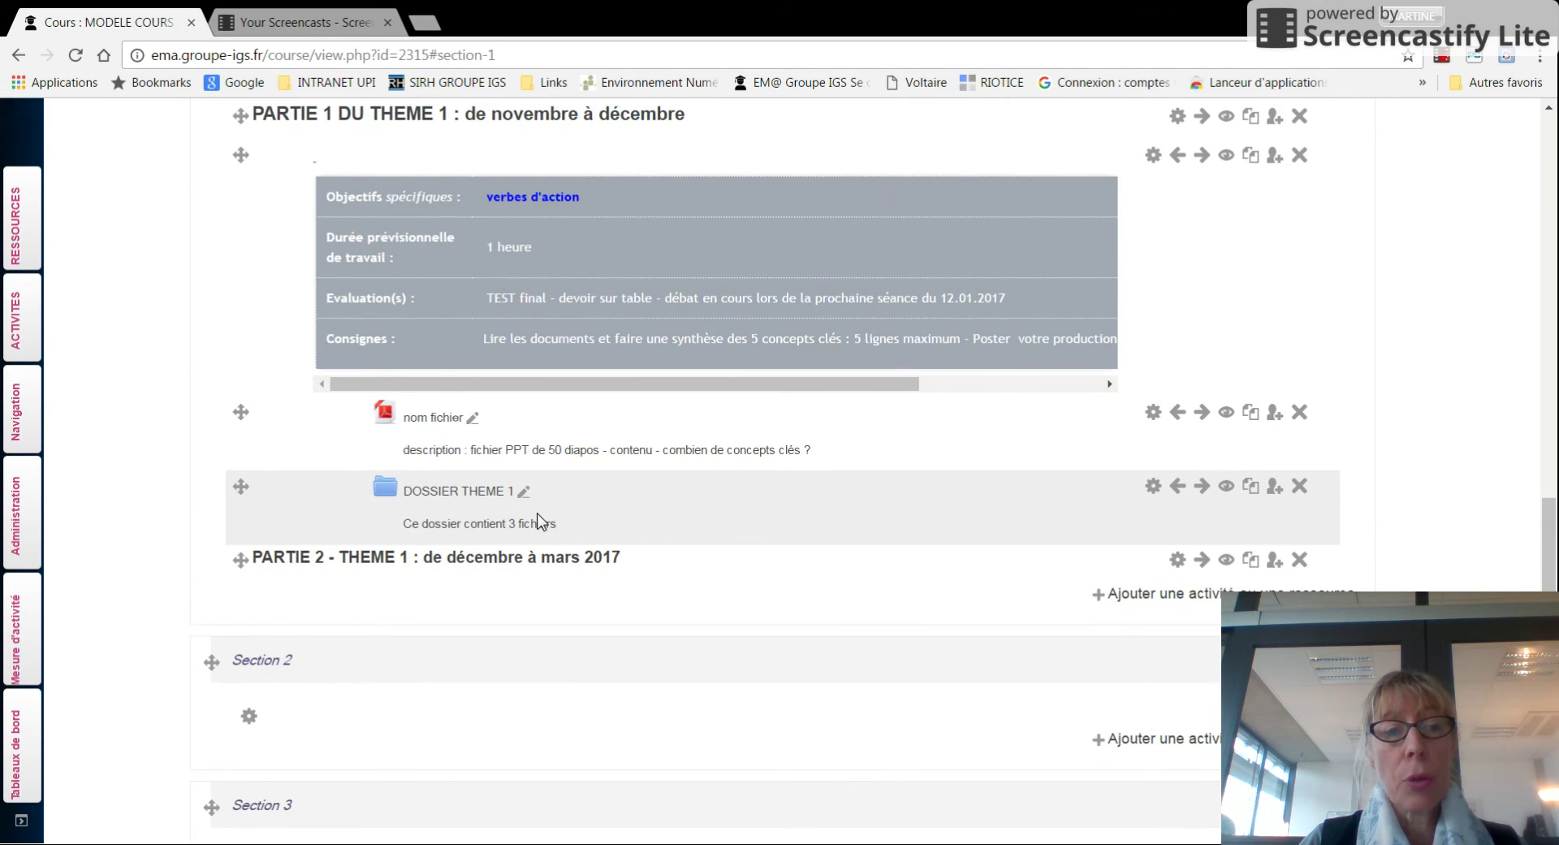
pyautogui.scroll(2, 547, 513)
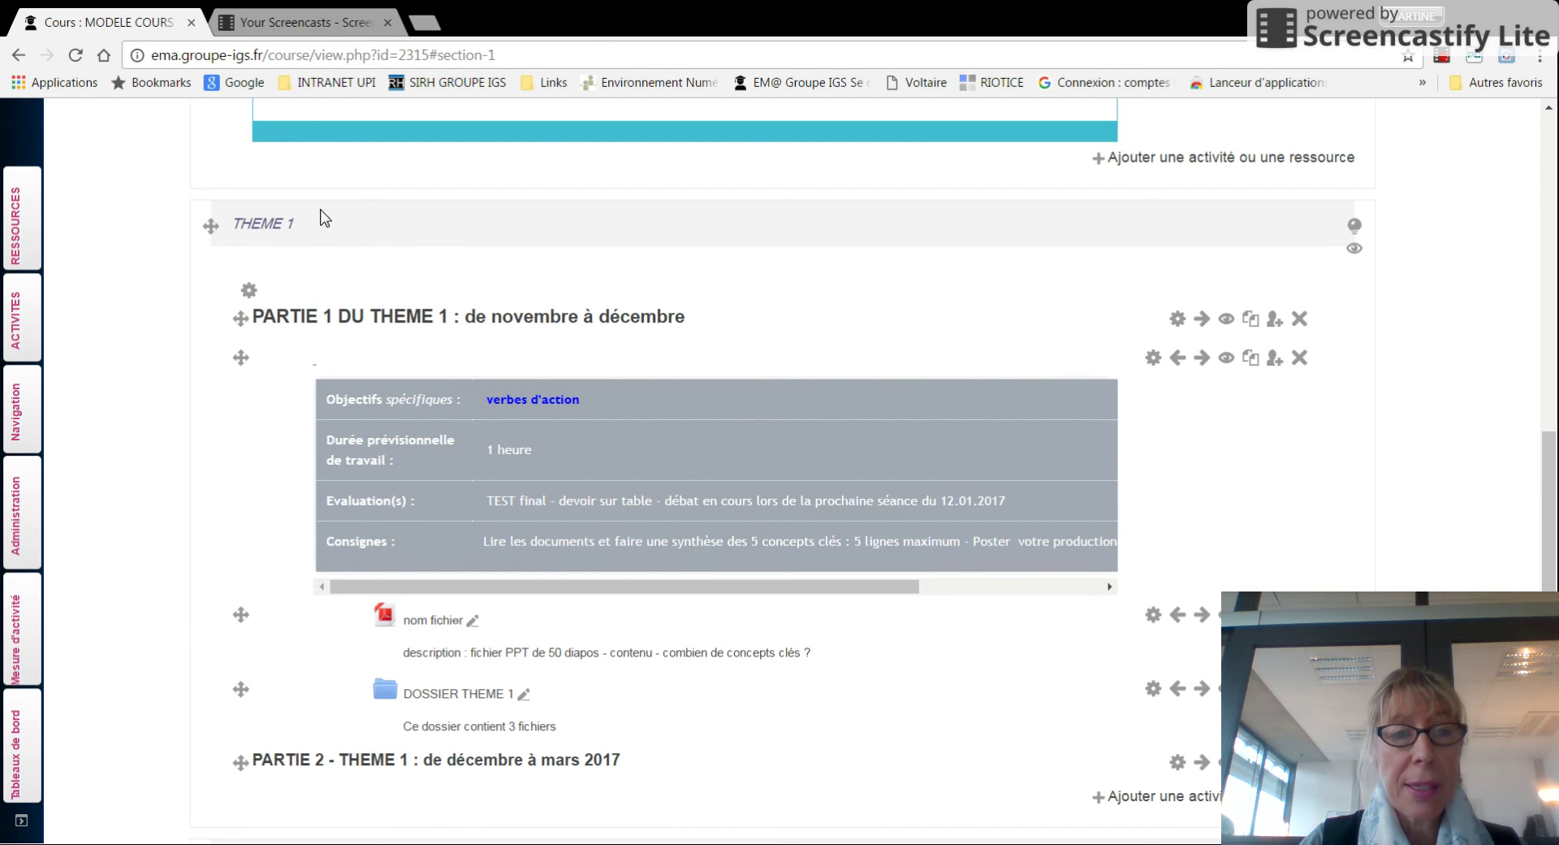